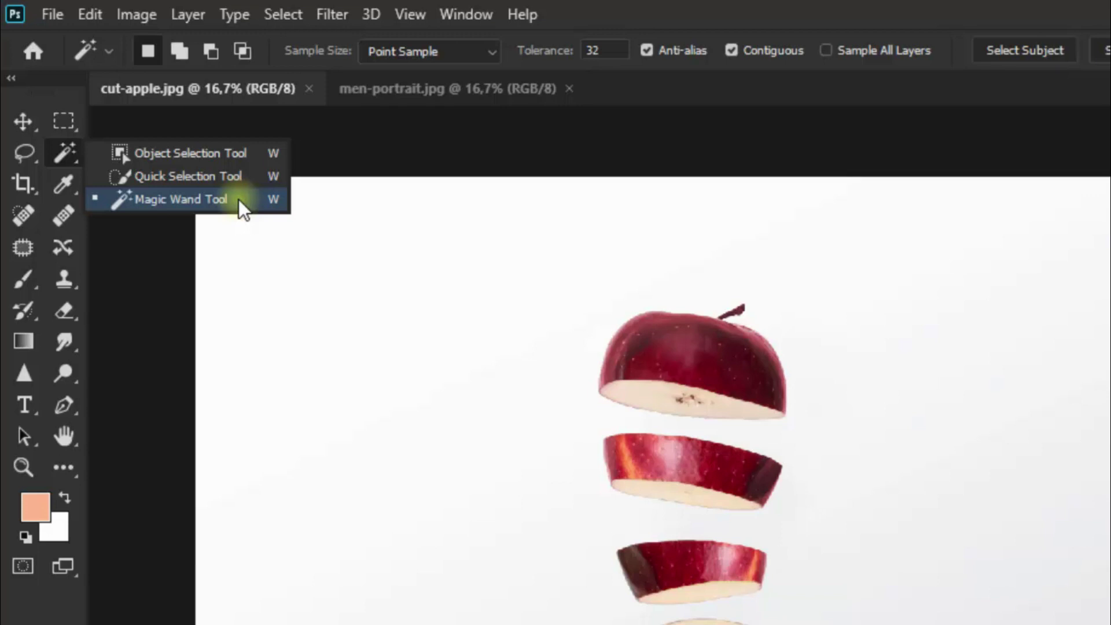
Step: Select the white background around the apple slices with the Magic Wand, using Point Sample, tolerance 32, Anti-alias and Contiguous
left_click(239, 200)
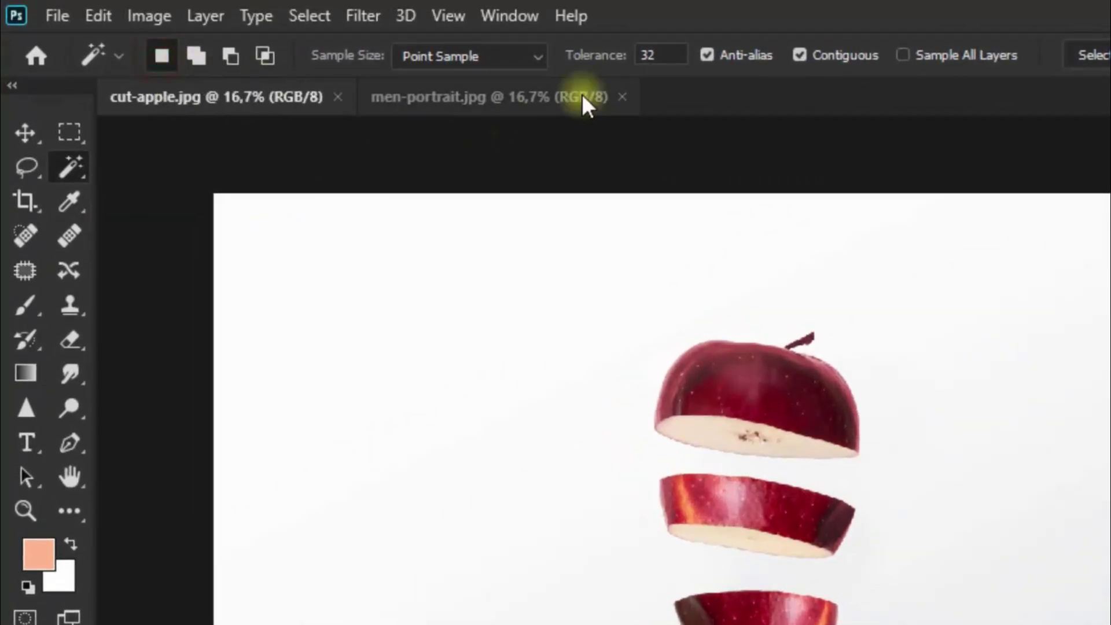
left_click(511, 52)
left_click(508, 78)
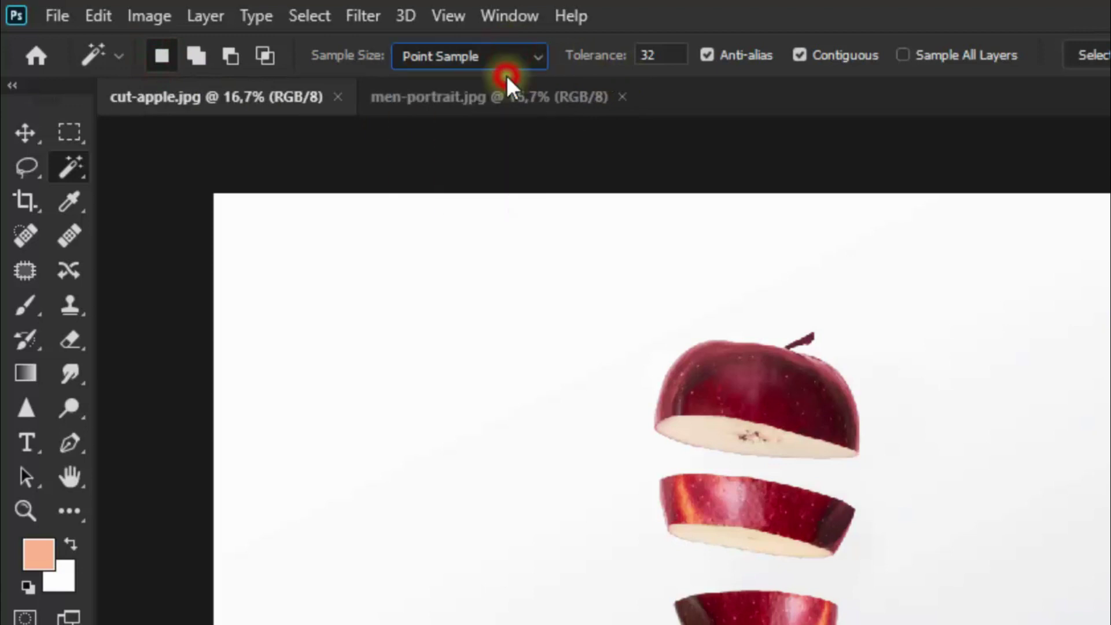
left_click(666, 58)
left_click(739, 57)
left_click(742, 55)
left_click(818, 57)
left_click(818, 57)
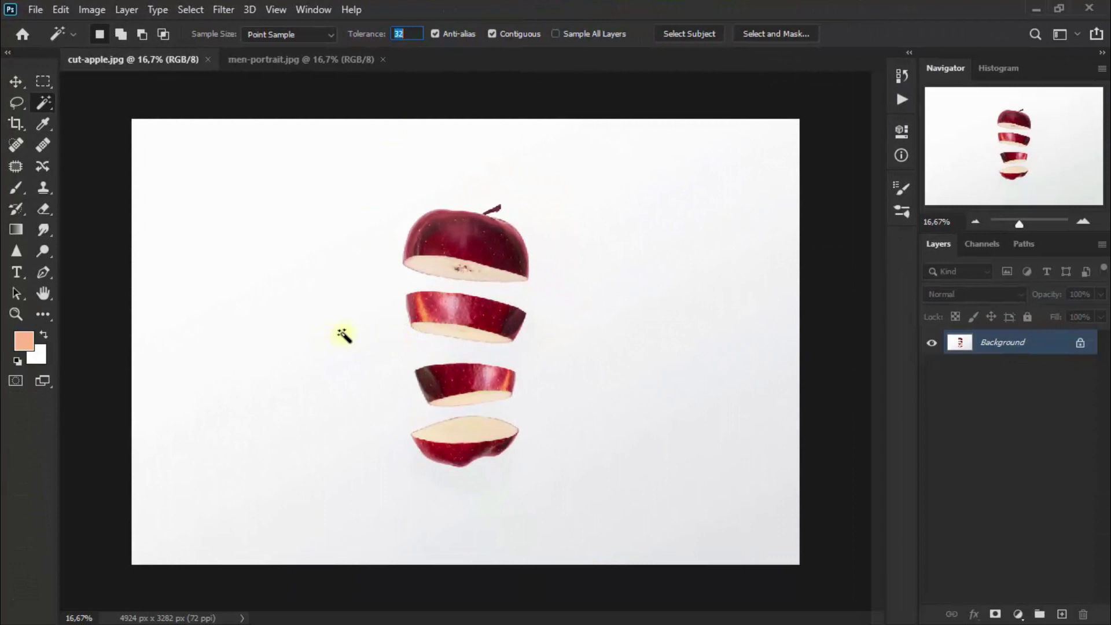
left_click(342, 333)
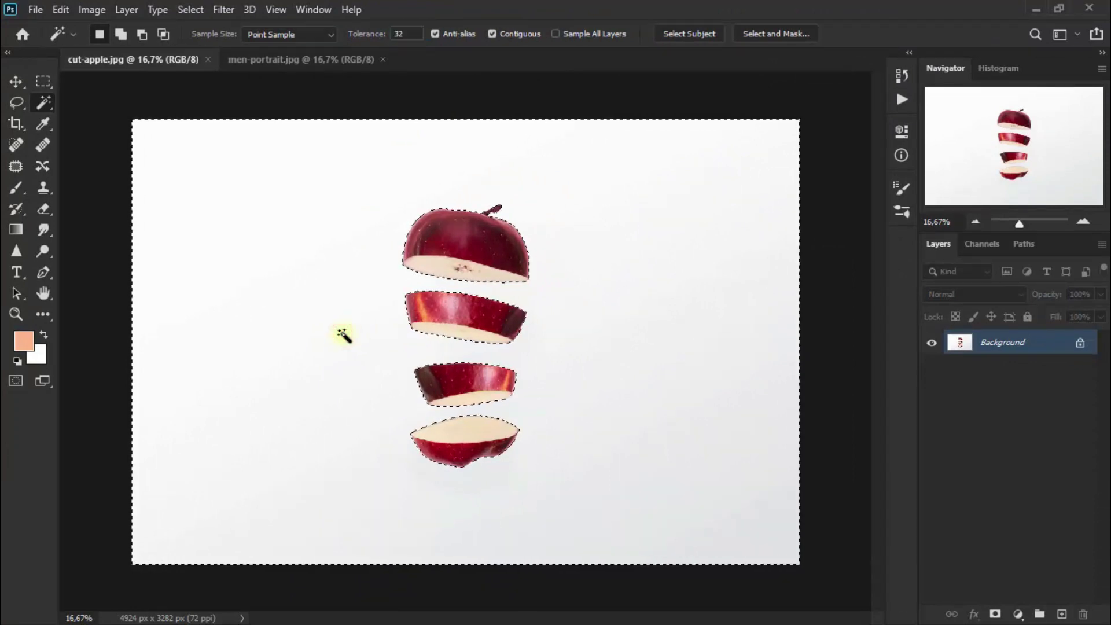
Step: Invert the selection and copy the apple slices to a new layer
left_click(190, 10)
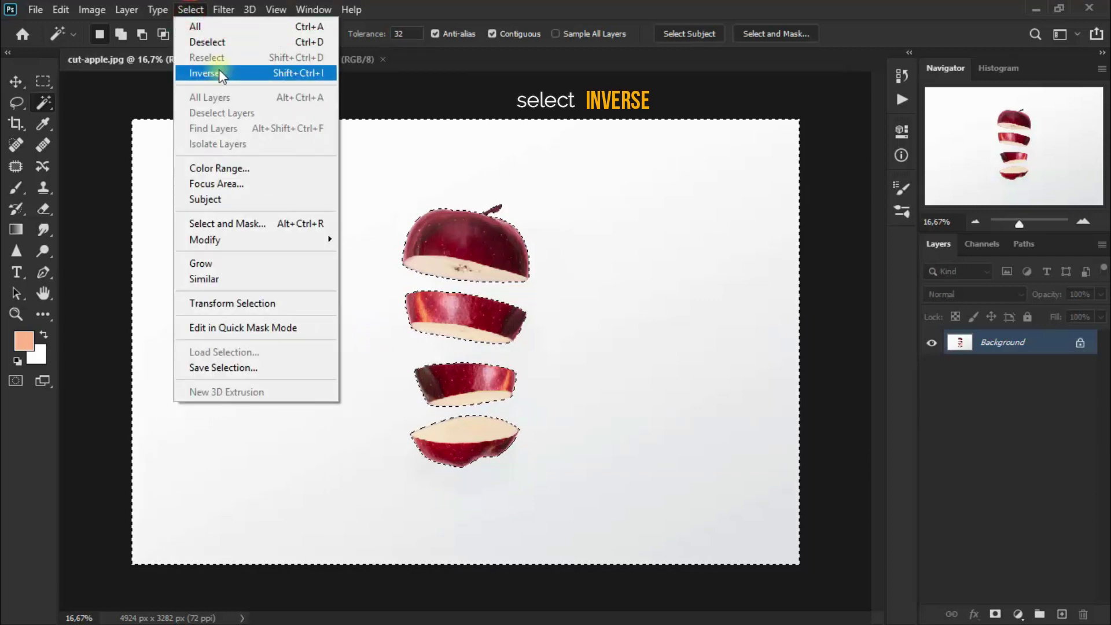
left_click(219, 71)
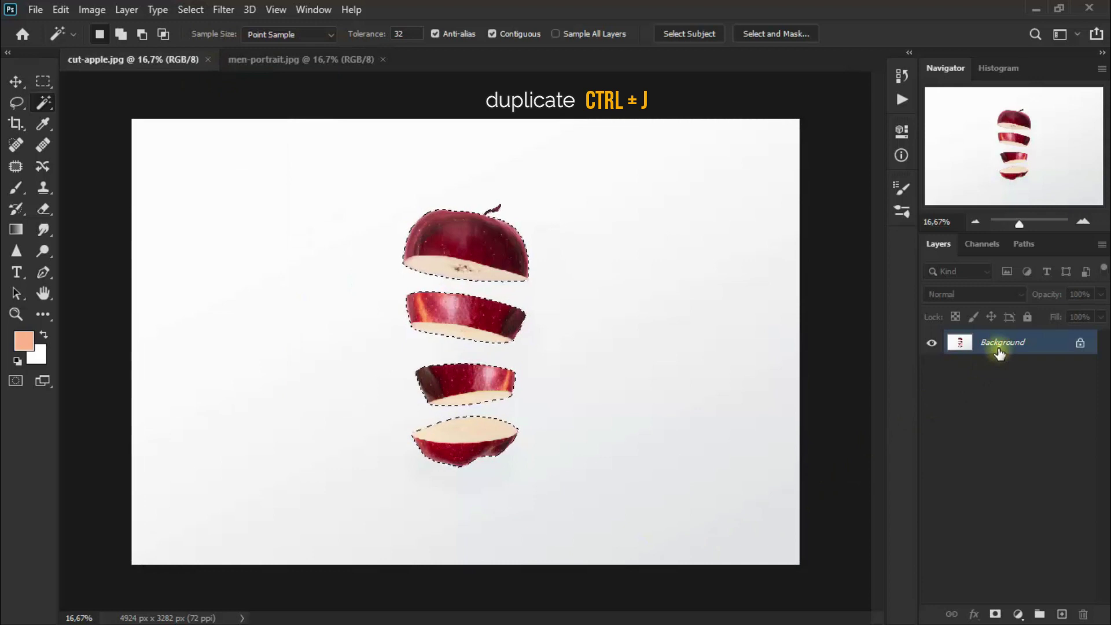
key("ctrl+j")
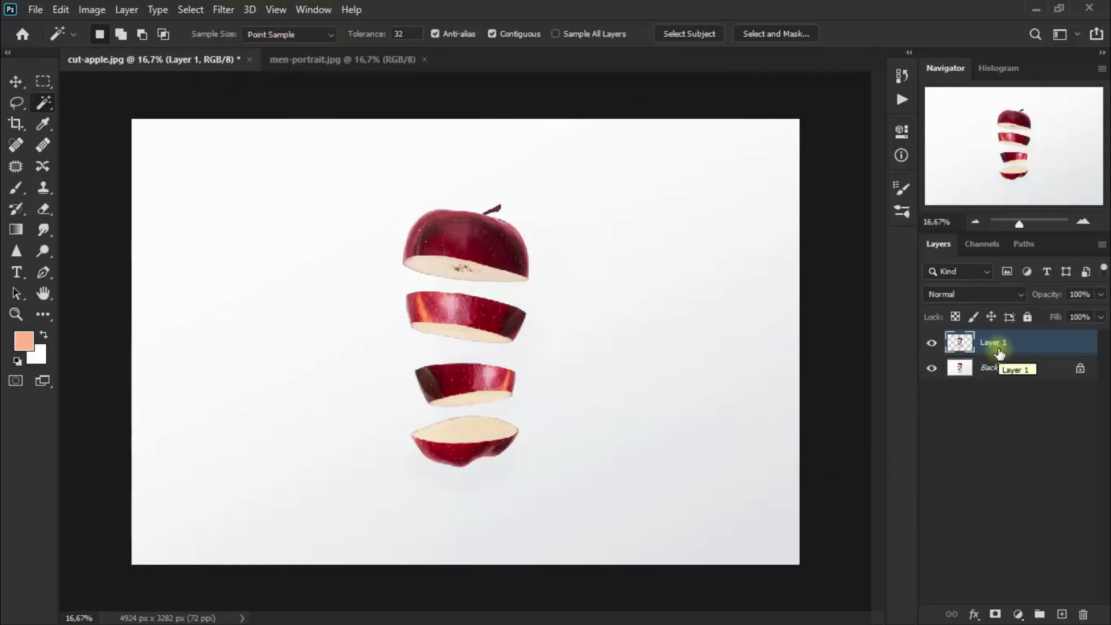
left_click(16, 81)
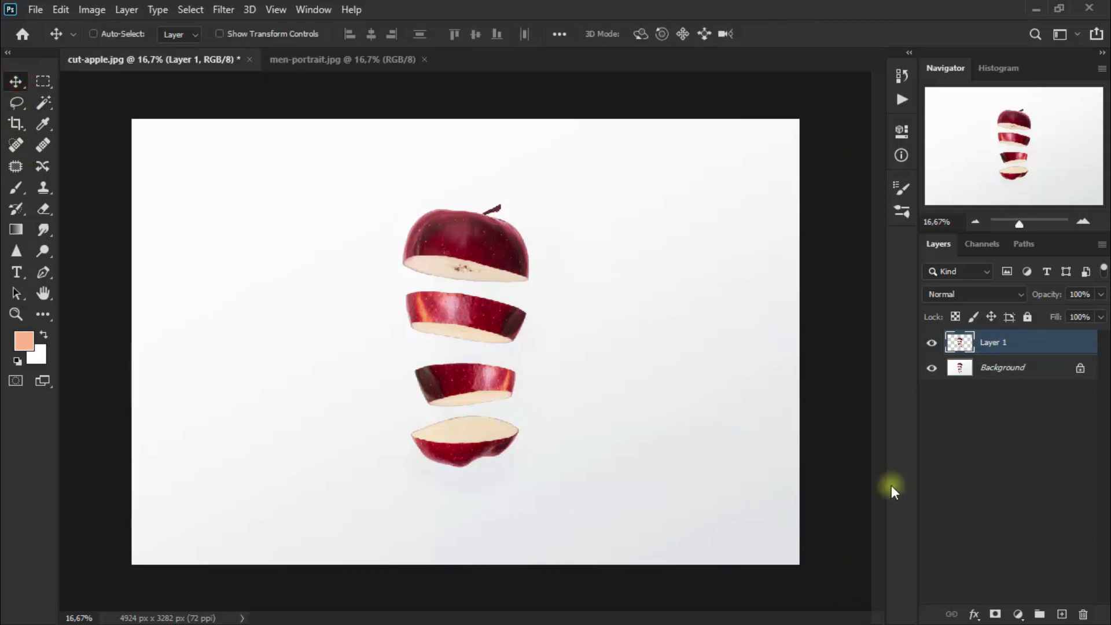
Step: Check the apple cutout without the Background layer, and add an empty layer directly above Background
left_click(932, 368)
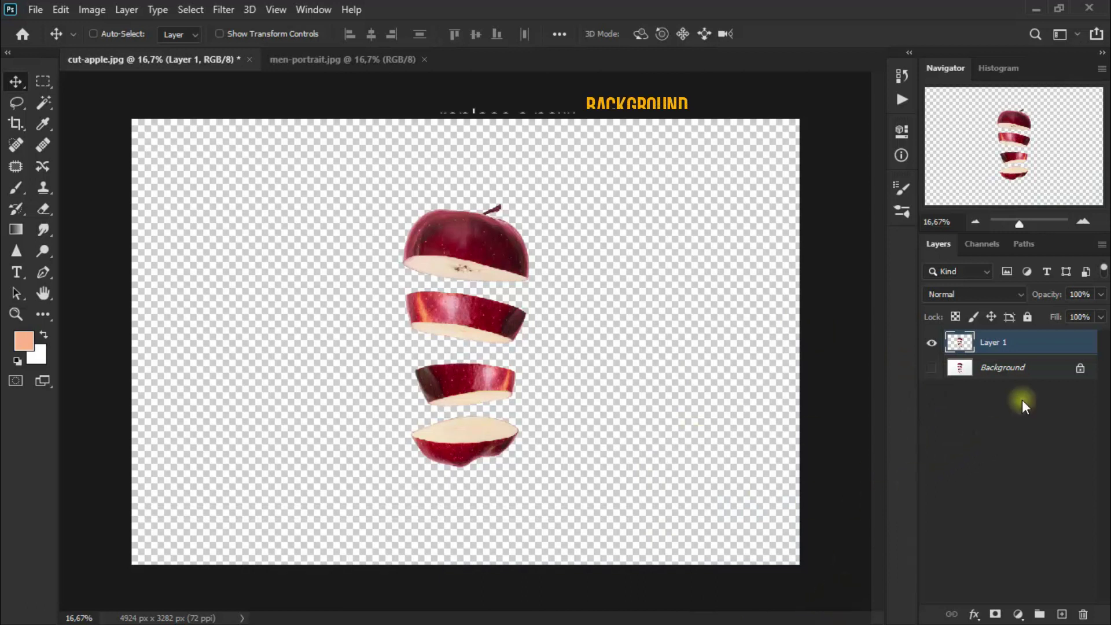
left_click(1037, 368)
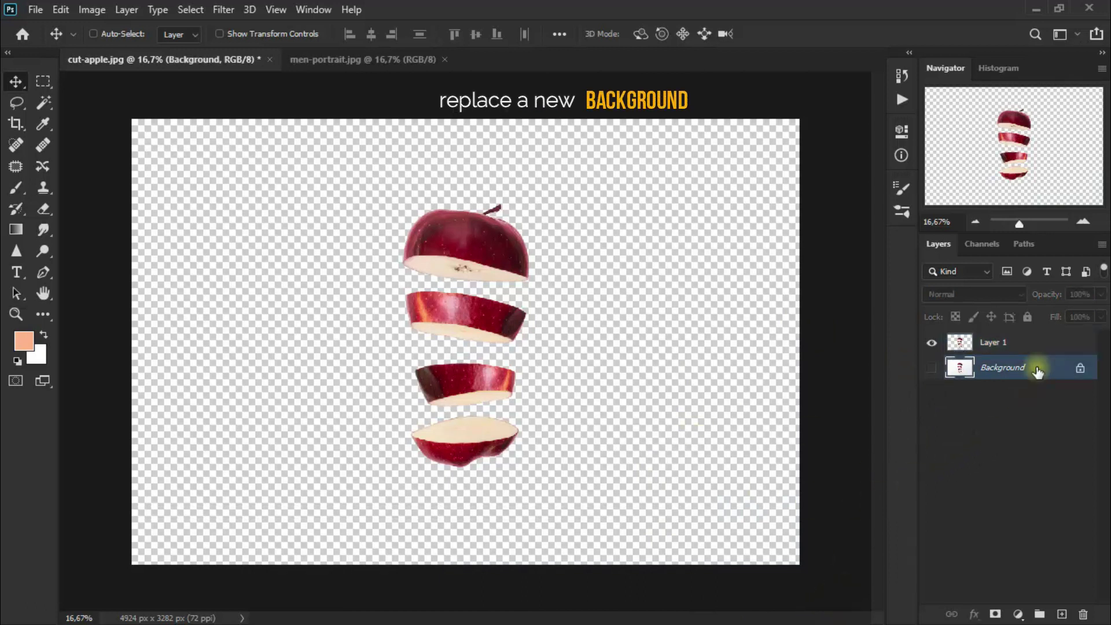
left_click(932, 368)
left_click(1062, 614)
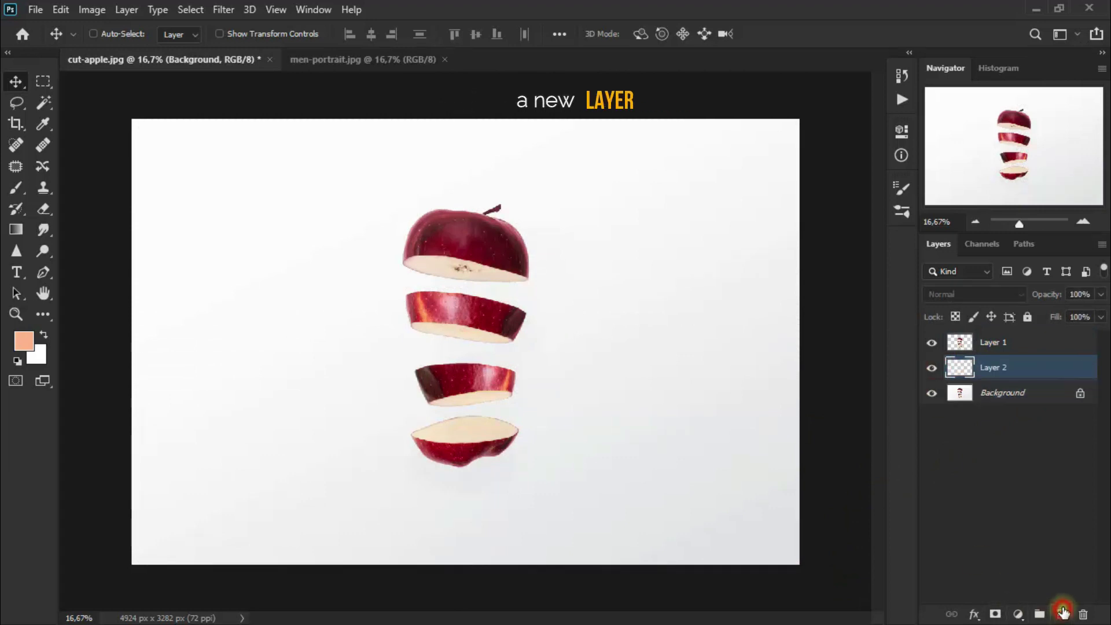
Step: Fill the empty Layer 2 with the color ffb68b in Normal mode at 100% opacity
left_click(61, 10)
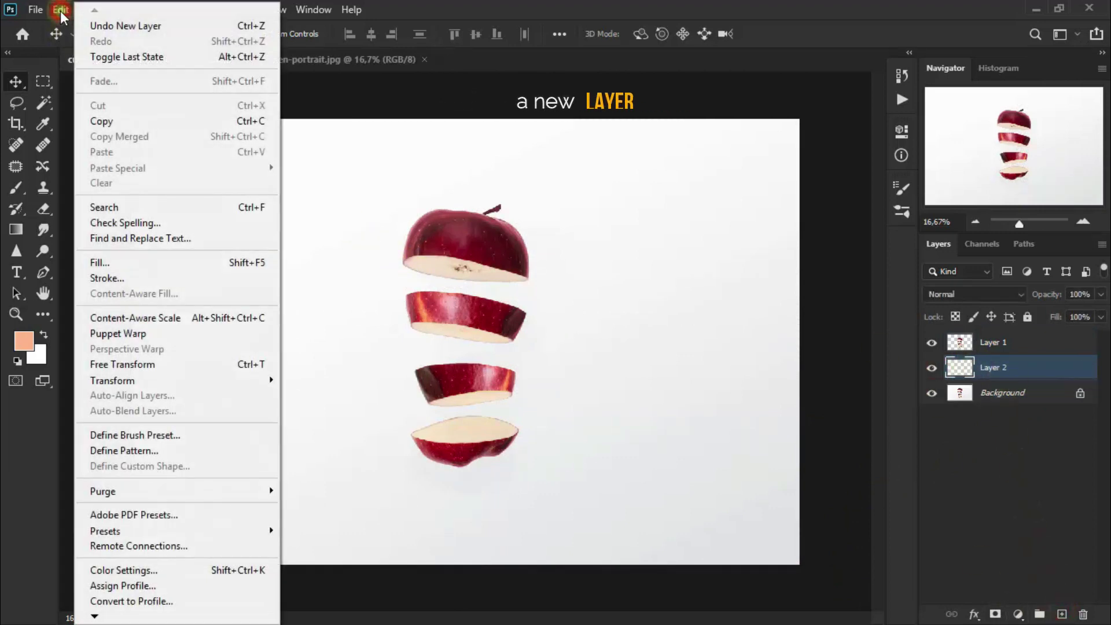
left_click(144, 262)
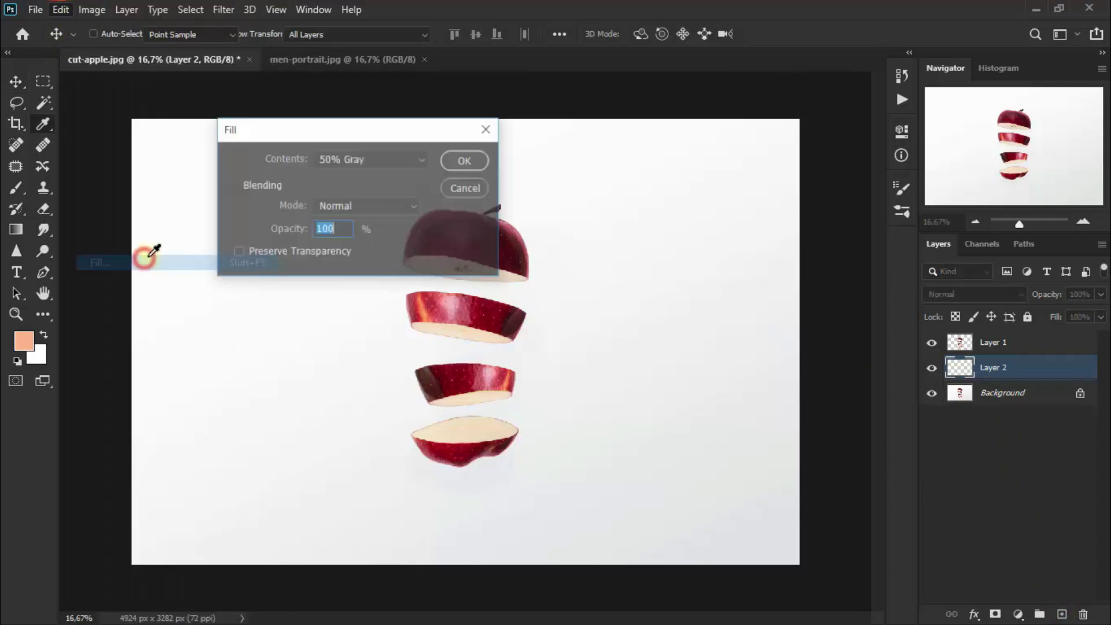
left_click(381, 158)
left_click(378, 206)
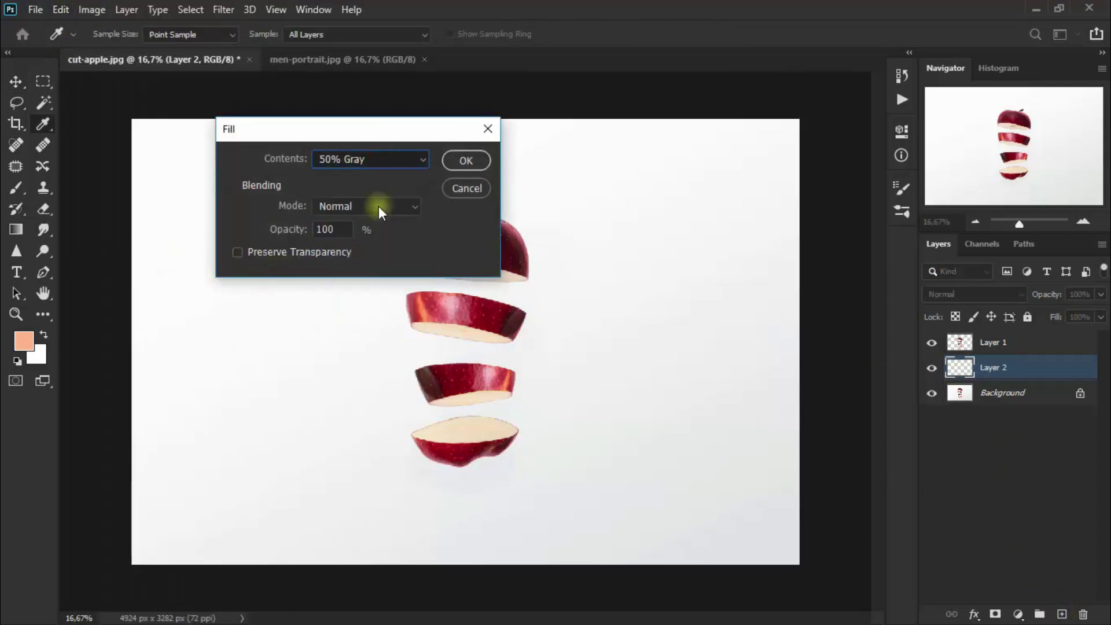
type("ffb68b")
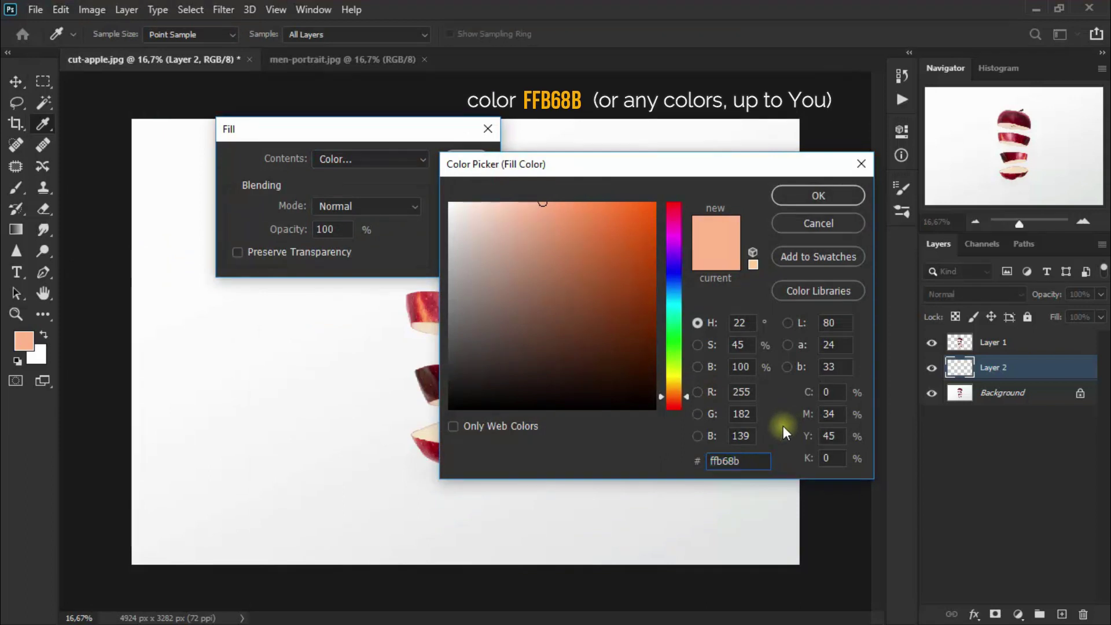
left_click(808, 197)
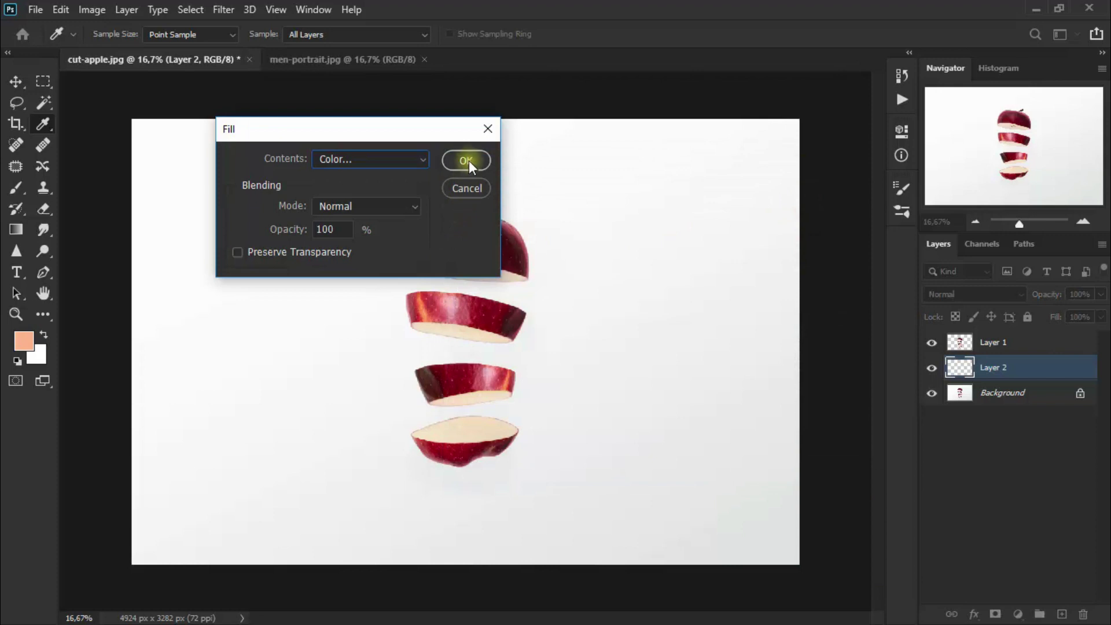
left_click(467, 161)
key("v")
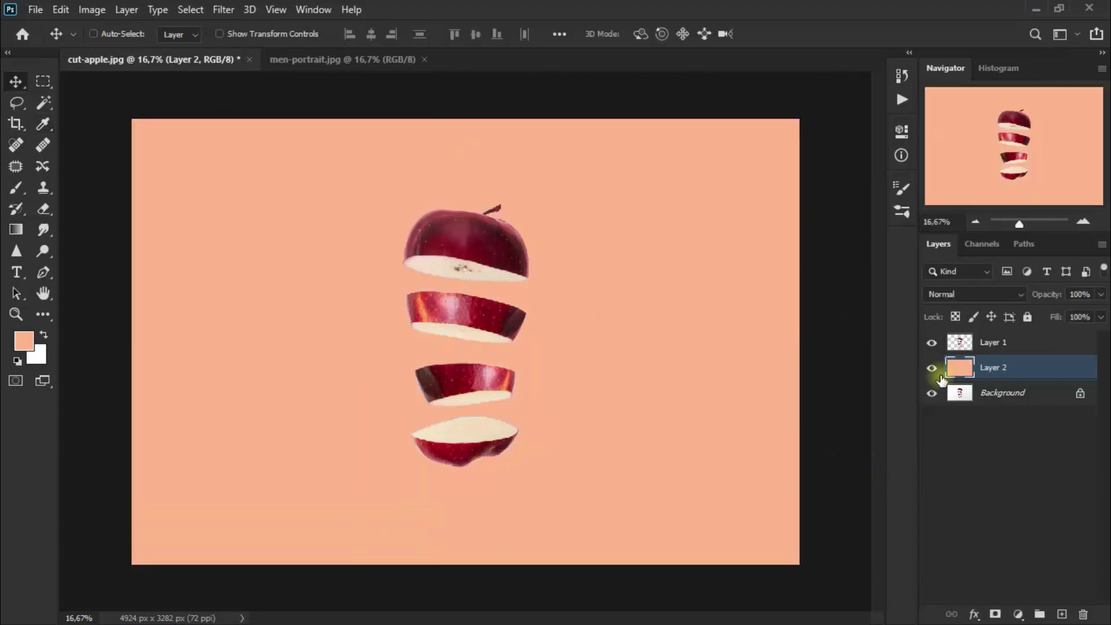
Step: Set the blending mode of the peach Layer 2 to Color and compare the image with and without it
left_click(957, 294)
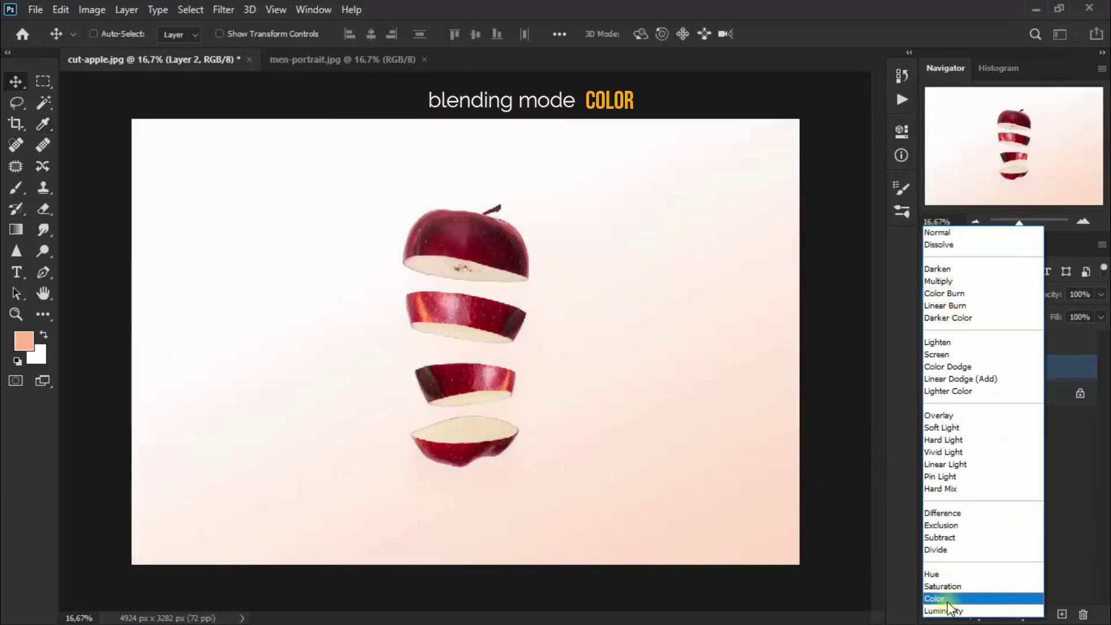
left_click(947, 601)
left_click(932, 376)
left_click(932, 377)
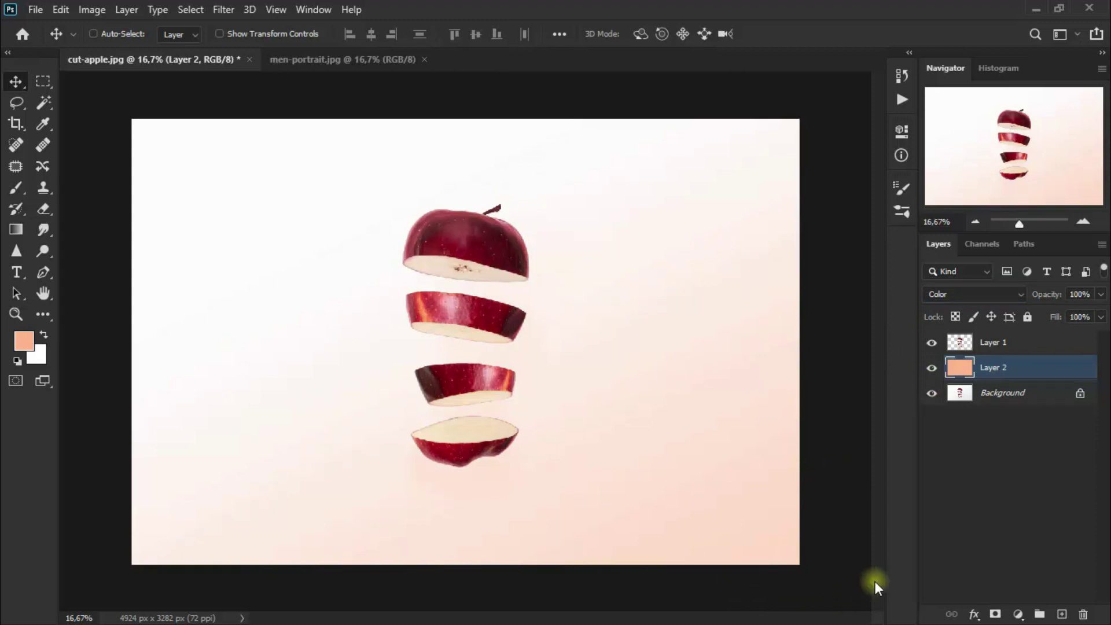
Step: Add a Color Lookup adjustment layer above Layer 2 using the FoggyNight.3DL 3D LUT
left_click(1018, 614)
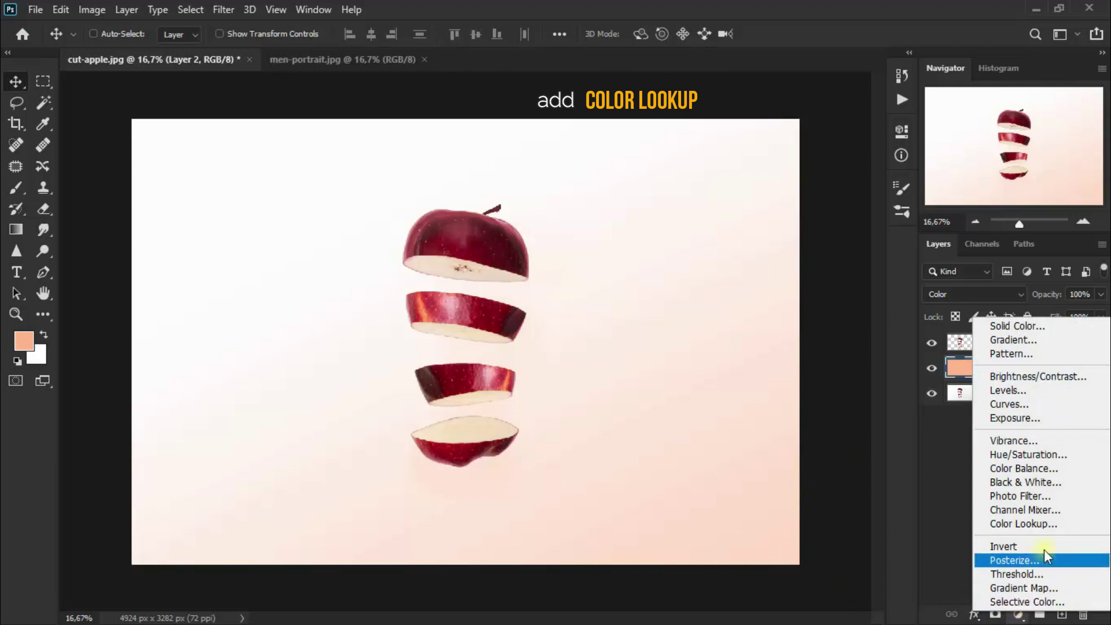
left_click(1058, 526)
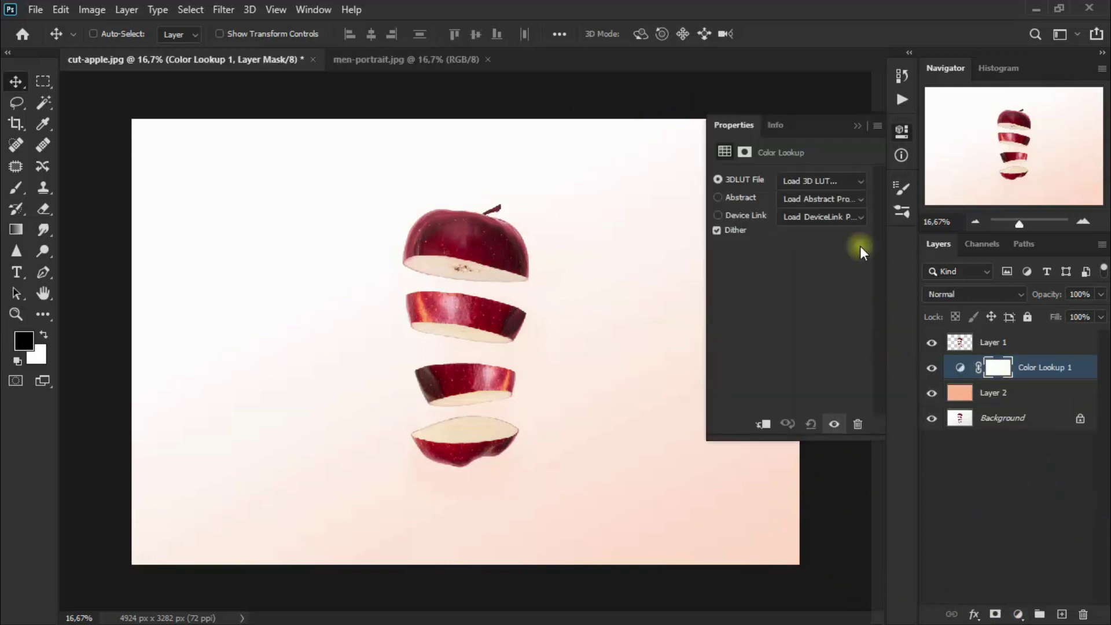
left_click(824, 179)
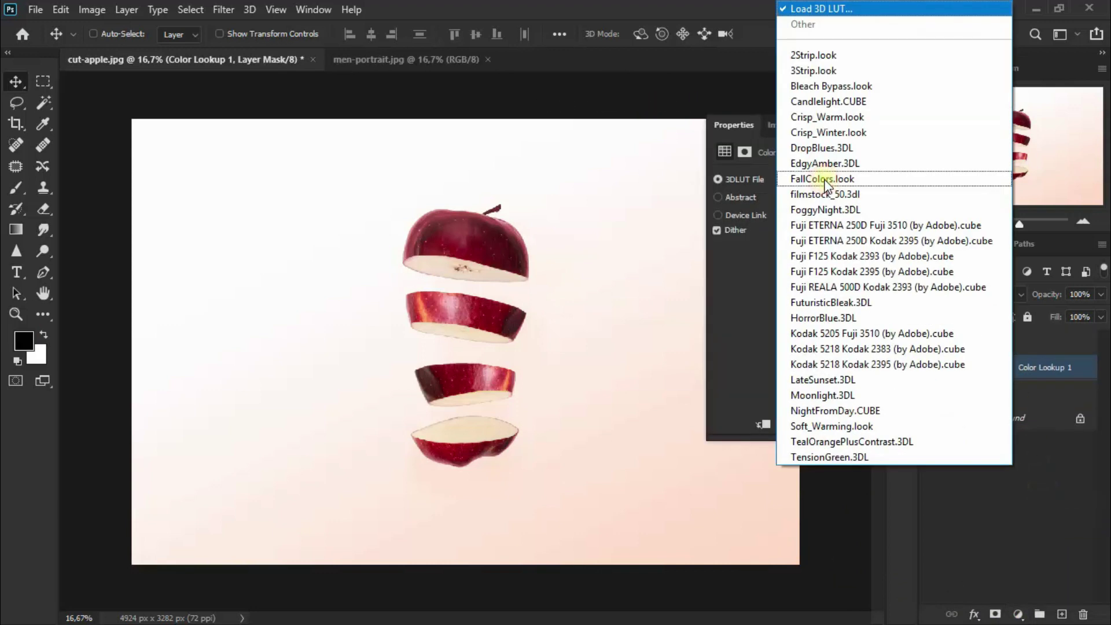
left_click(880, 209)
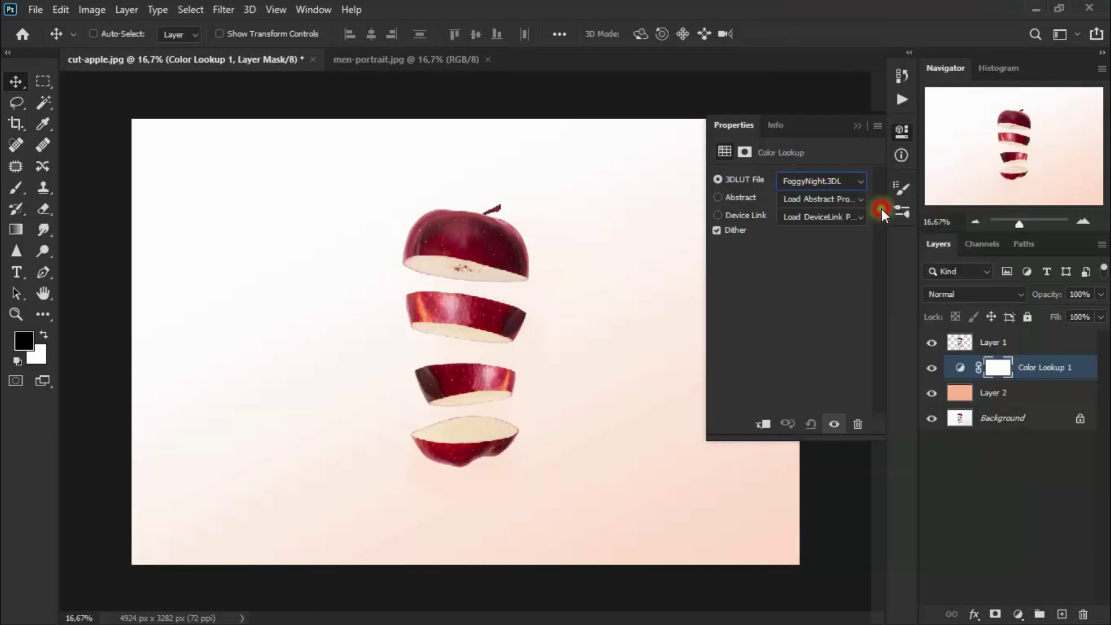
left_click(856, 126)
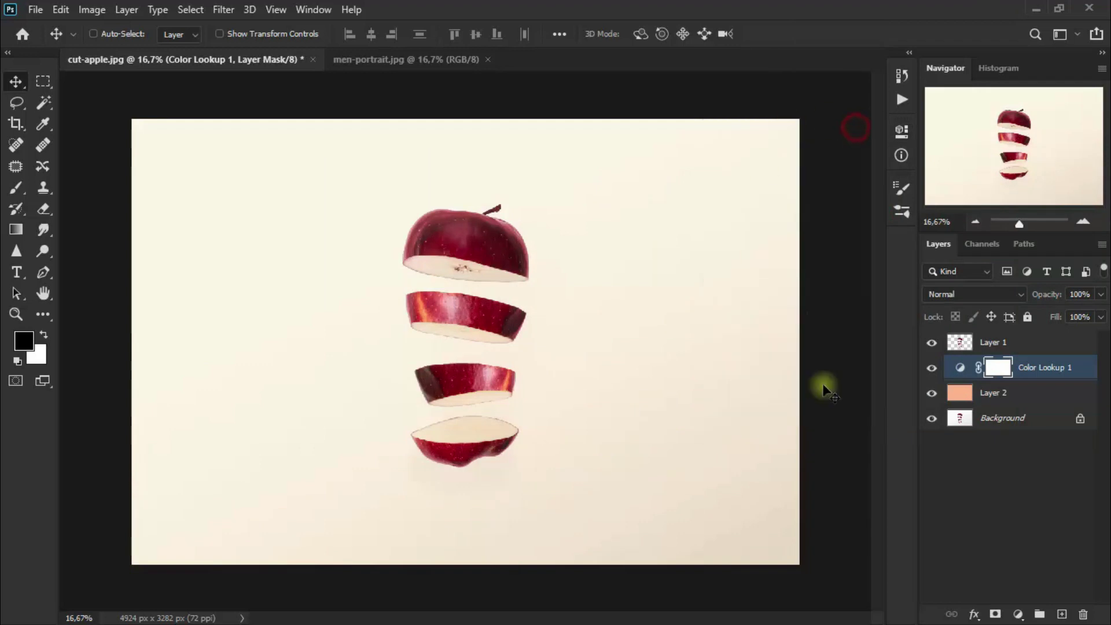
Step: Set the Color Lookup layer's blending mode to Multiply and compare the image with and without it
left_click(959, 297)
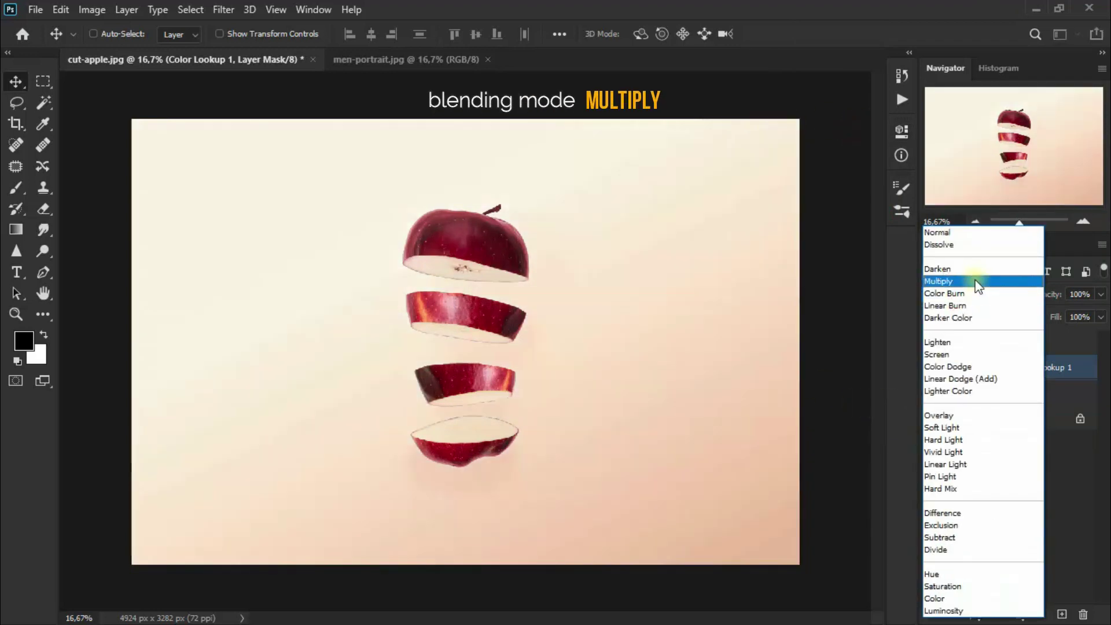
left_click(974, 279)
left_click(930, 373)
left_click(930, 373)
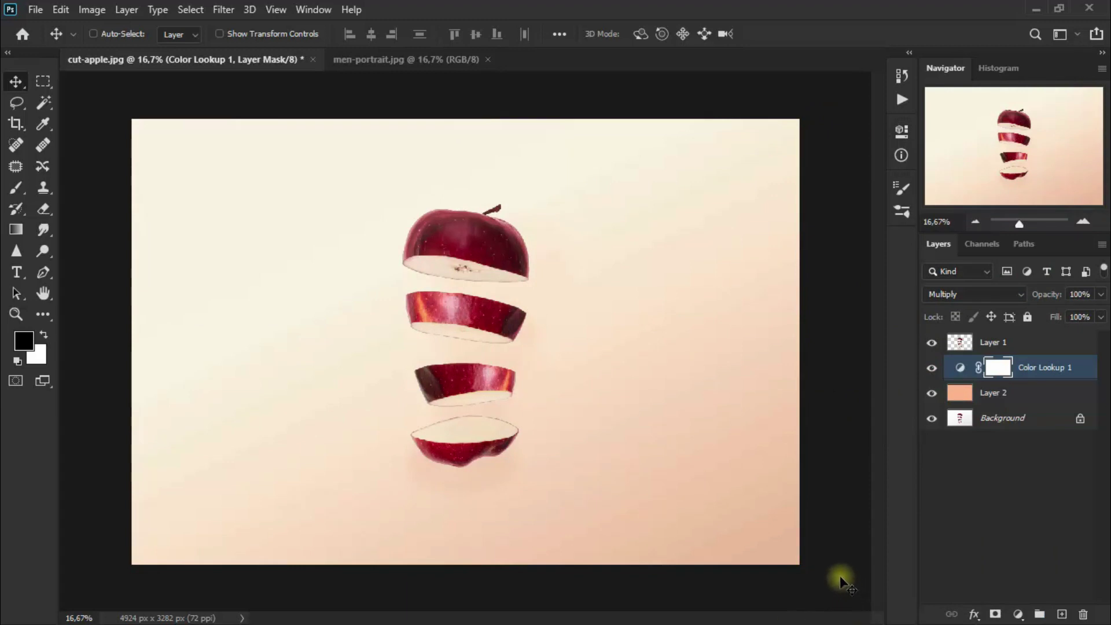
Step: Rename the cut-out layer, Layer 1, as Apple
left_click(1021, 346)
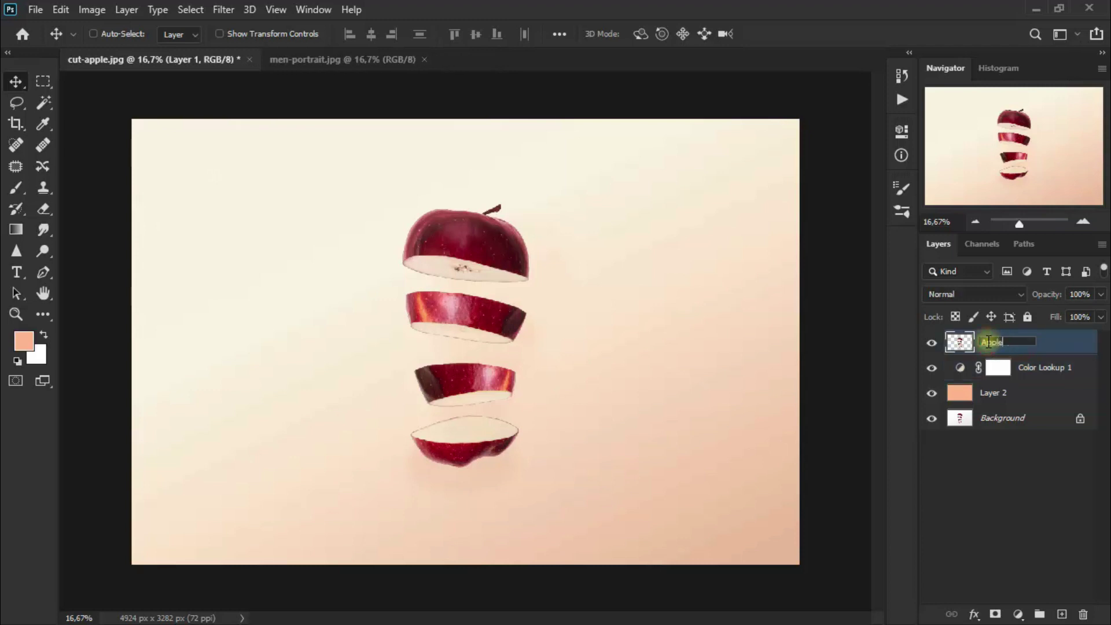
left_click(1053, 348)
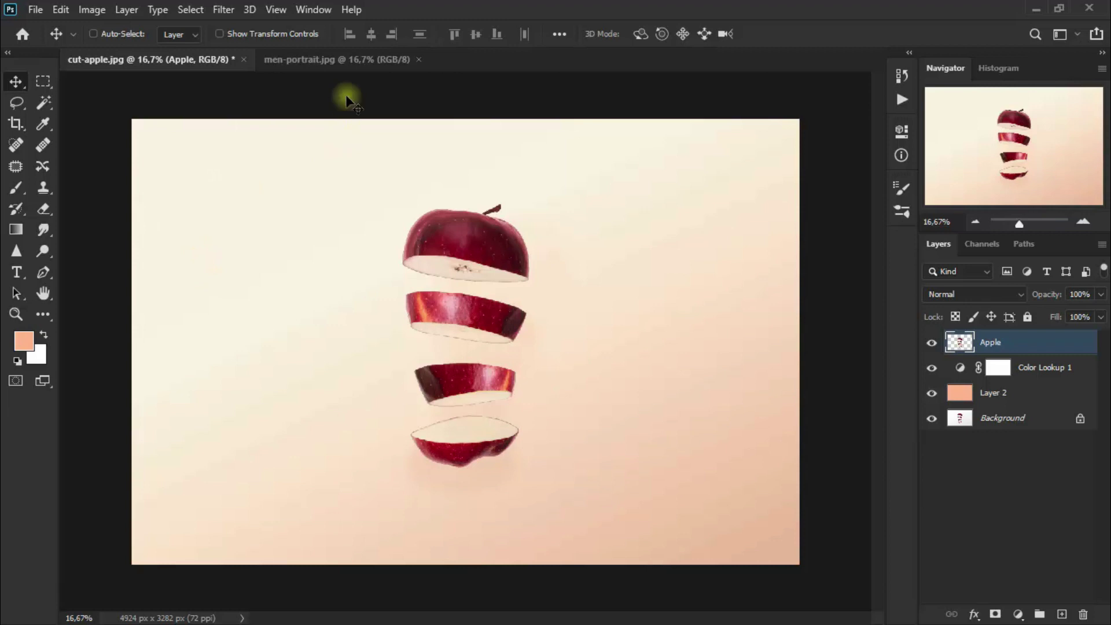
Step: Bring the men-portrait.jpg image into the cut-apple.jpg document as the topmost layer and close the portrait document
left_click(349, 62)
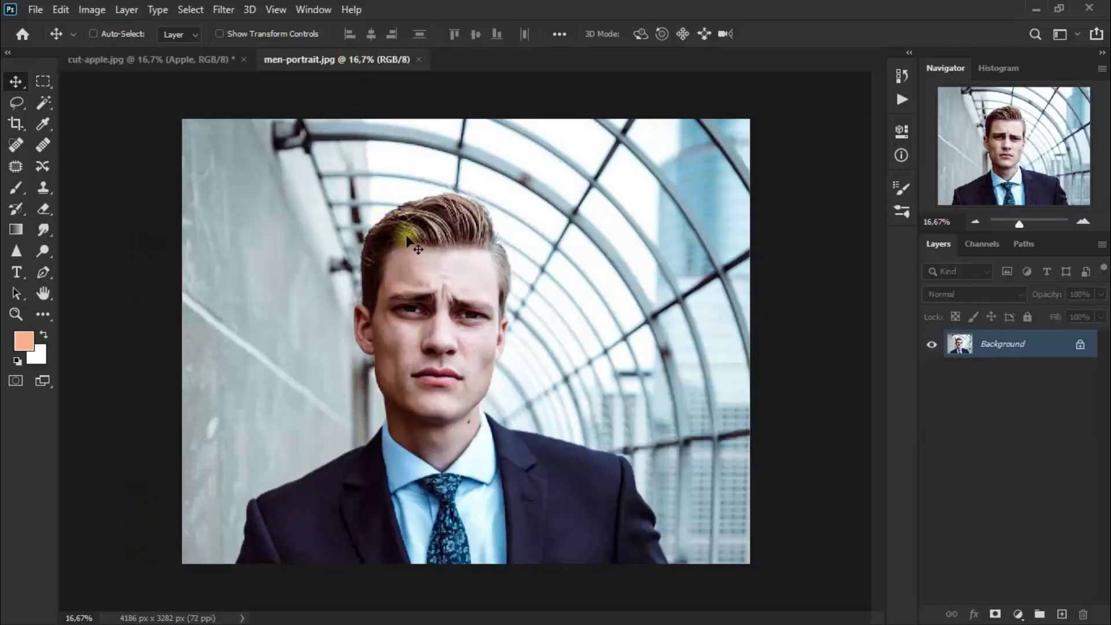
left_click(199, 60)
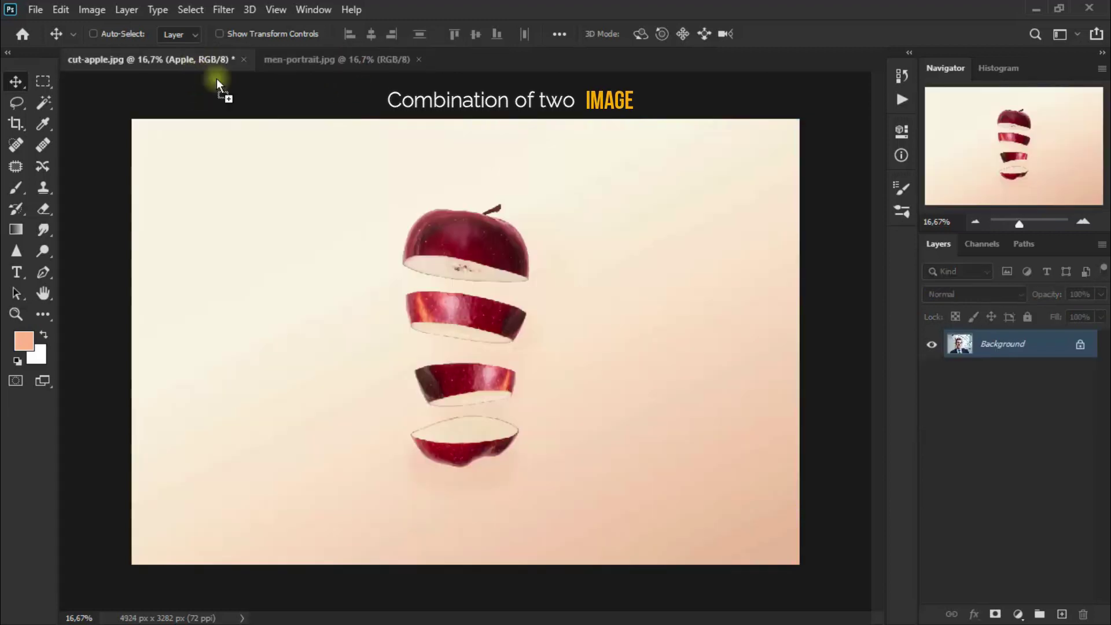
left_click_drag(413, 308, 577, 354)
left_click(358, 60)
left_click(425, 61)
Step: Lower the portrait layer's opacity to 53% and move the portrait so the face lines up over the apple slices
left_click_drag(1097, 300, 1063, 314)
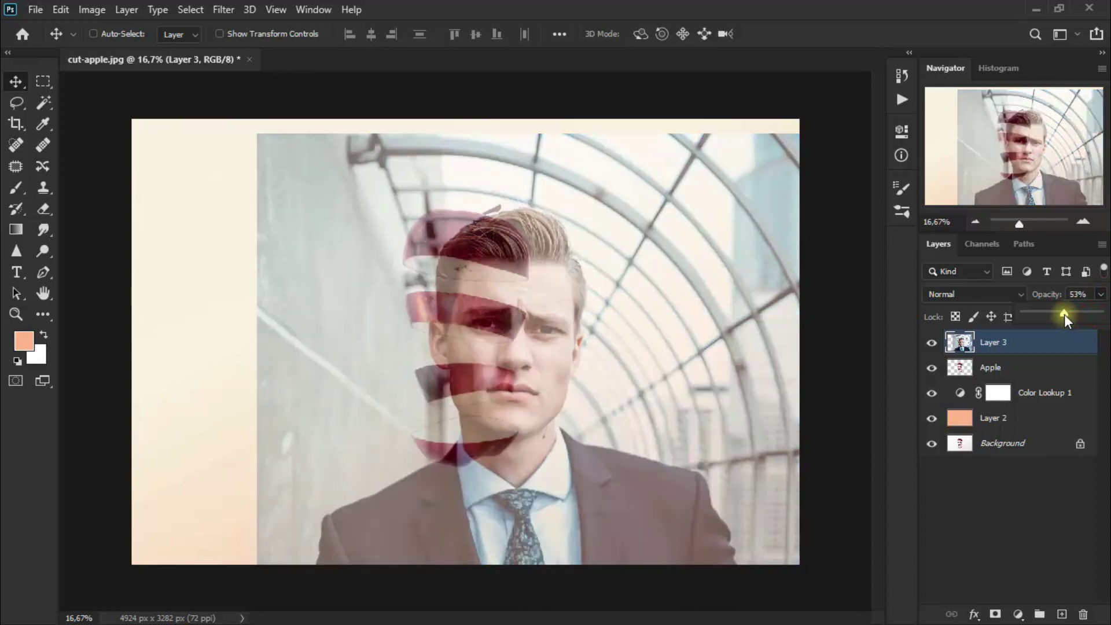
left_click_drag(573, 383, 532, 363)
key("shift+Left")
key("shift+Left")
key("shift+Left")
key("shift+Down")
key("shift+Down")
key("shift+Down")
key("shift+Down")
key("shift+Down")
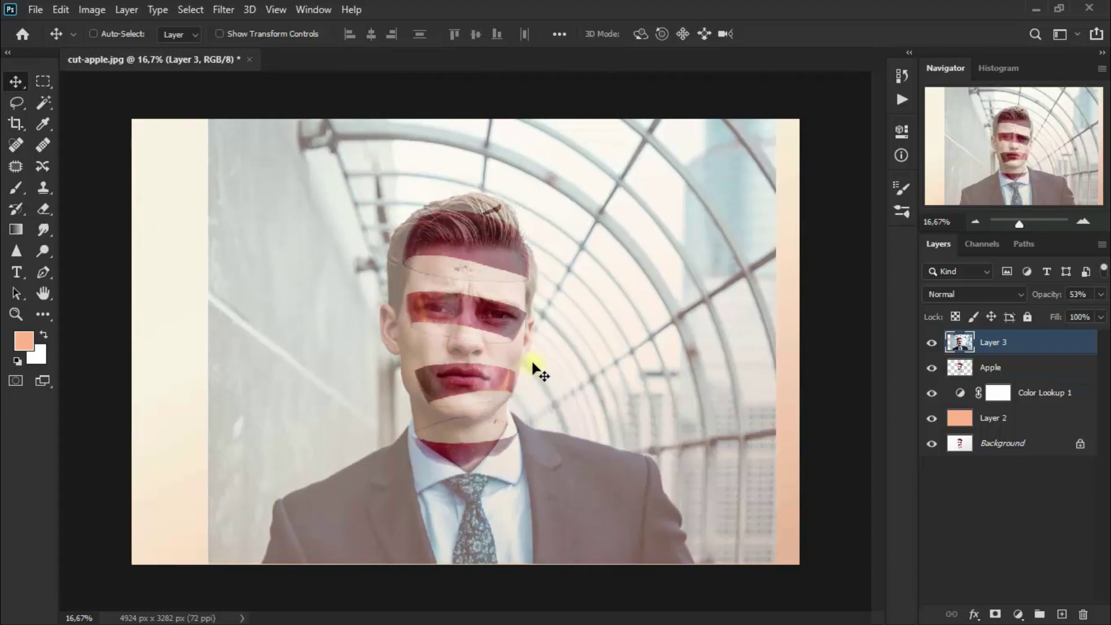
key("shift+Left")
key("shift+Left")
key("shift+Left")
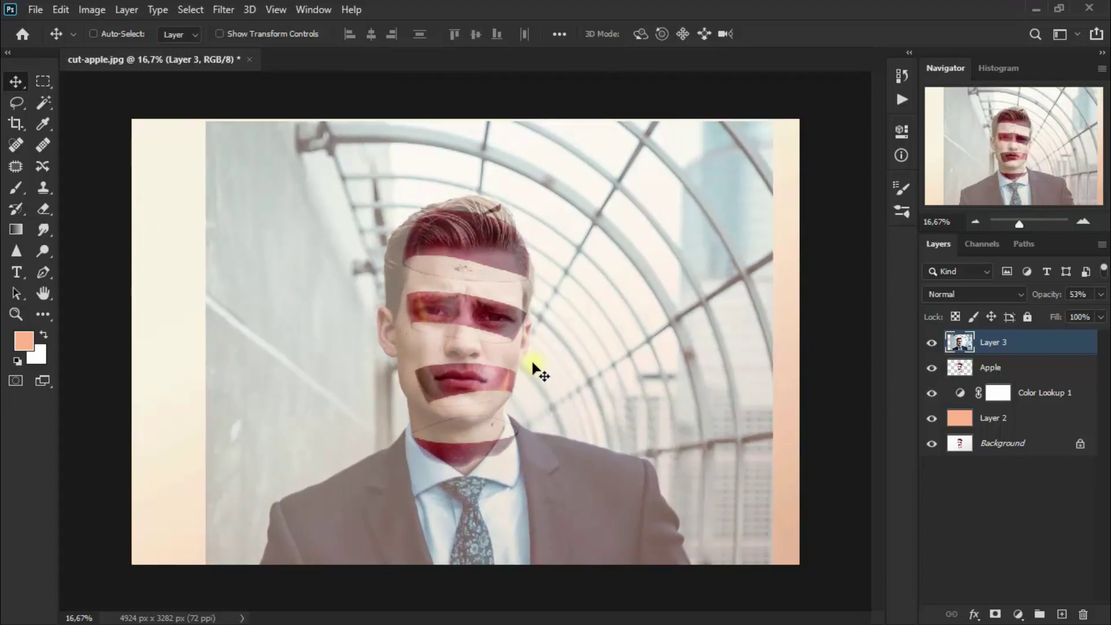
key("shift+Right")
key("shift+Right")
key("shift+Right")
key("shift+Right")
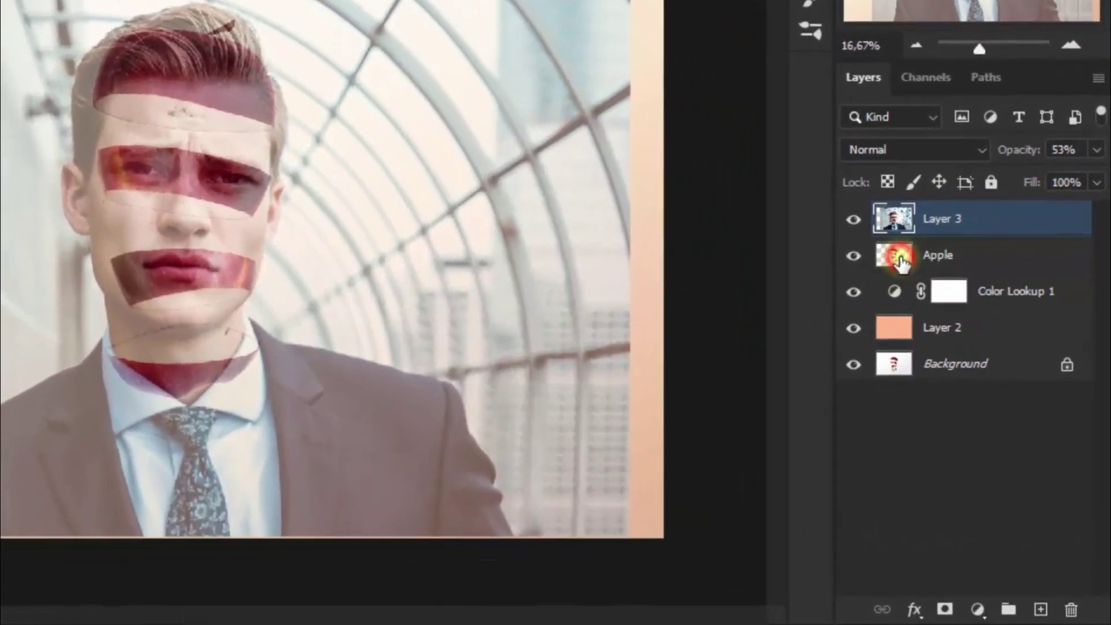
Step: Load the Apple layer's pixels as a selection and add it as a layer mask on the portrait layer, Layer 3
left_click(901, 262)
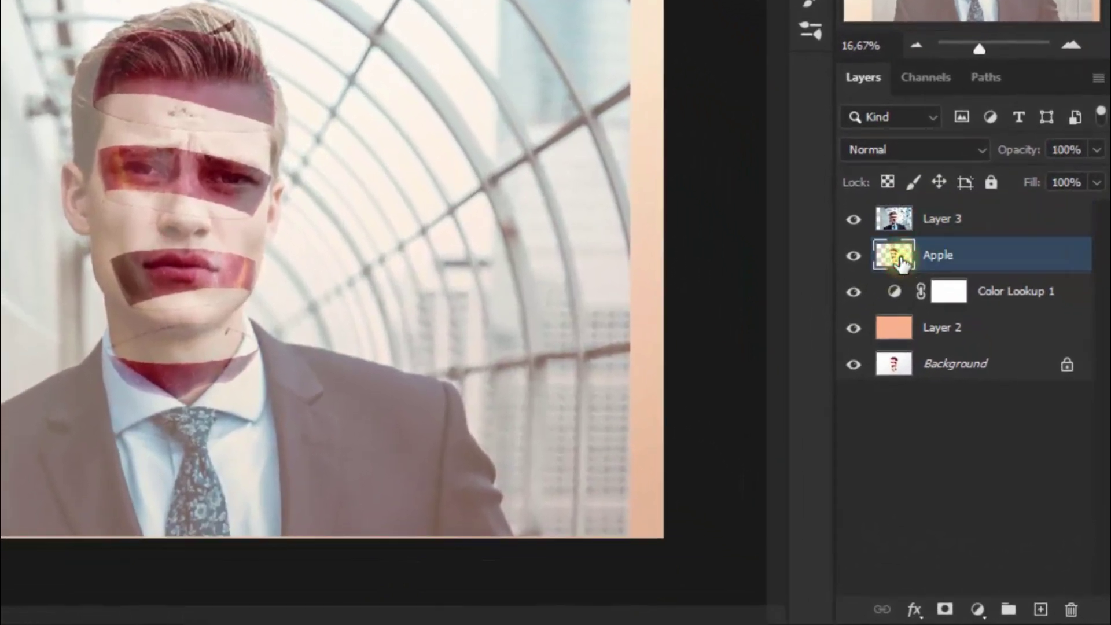
right_click(901, 261)
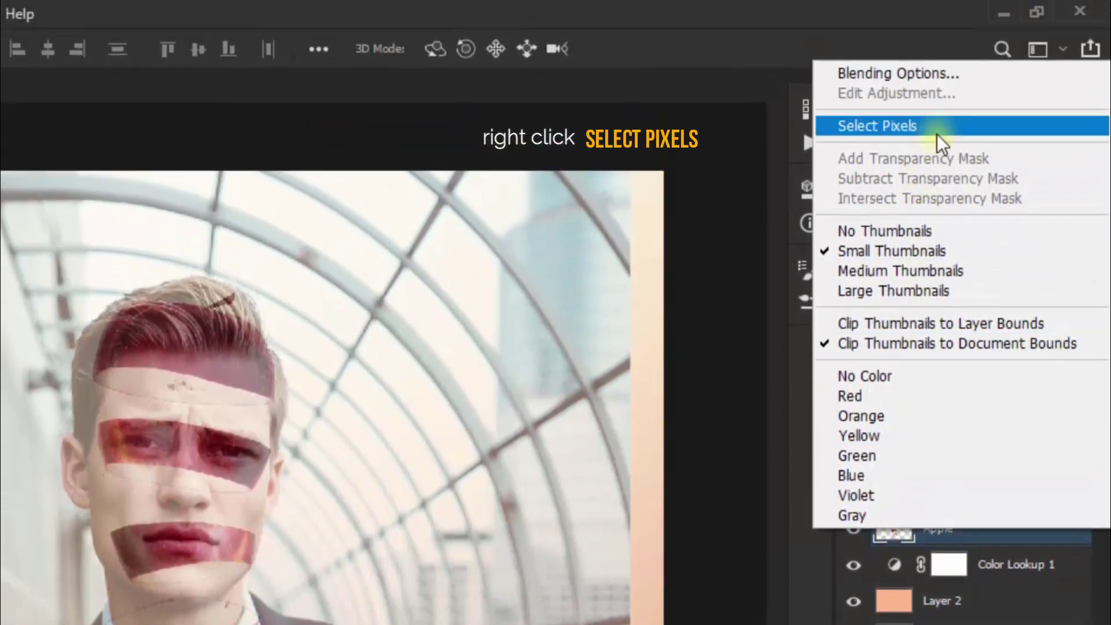
left_click(936, 135)
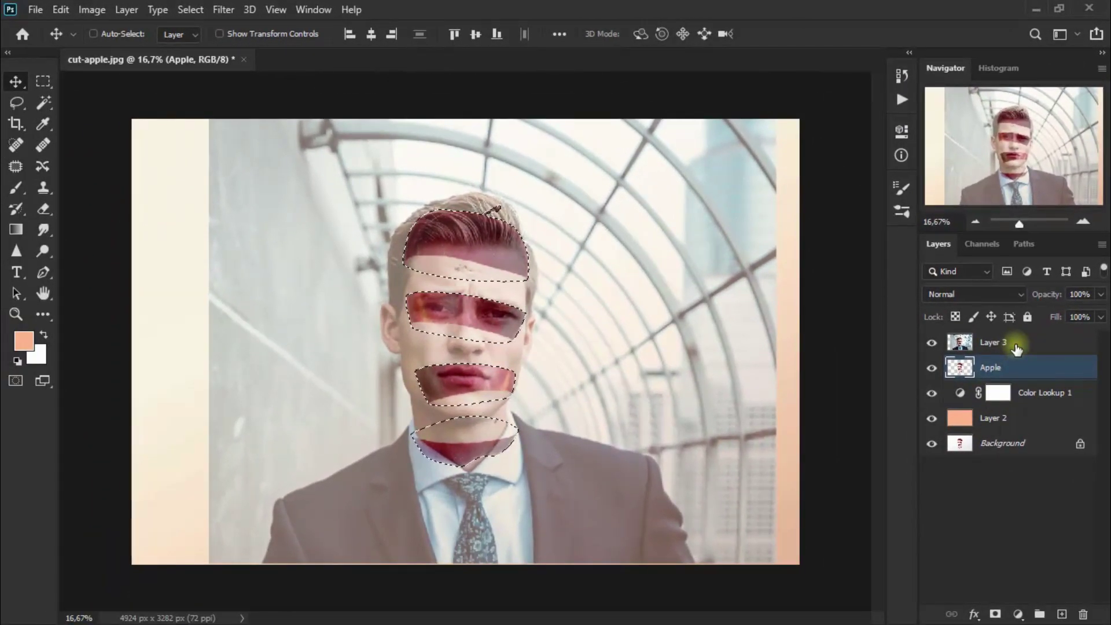
left_click(1016, 346)
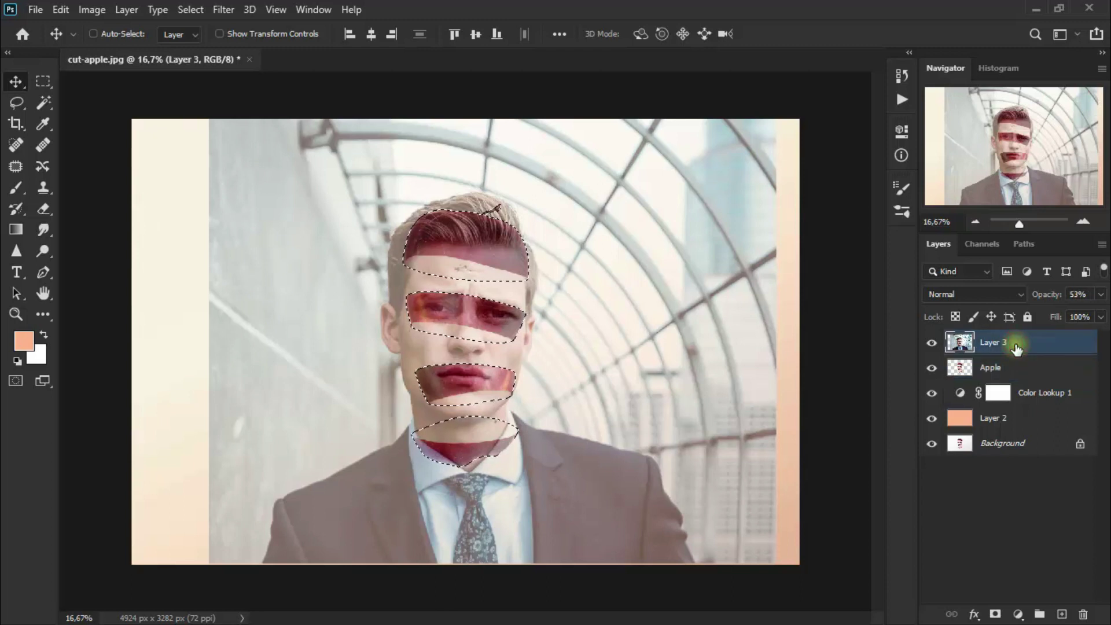
left_click(995, 614)
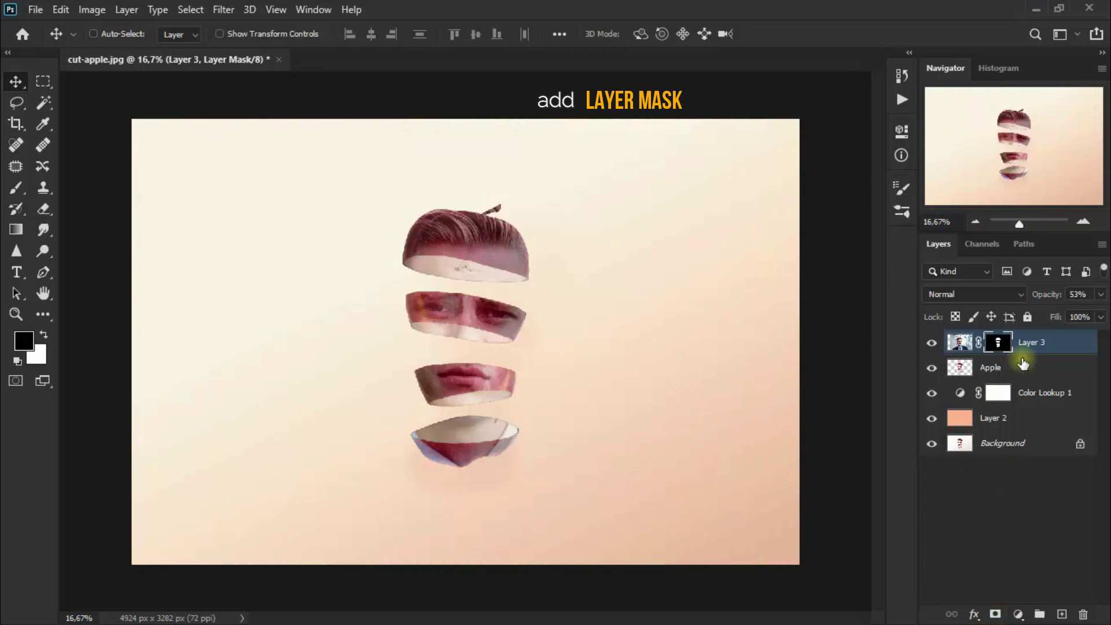
Step: Using the Eraser at 22% opacity with black as background colour, erase Layer 3's mask over the cut face of the bottom apple slice
left_click(1100, 294)
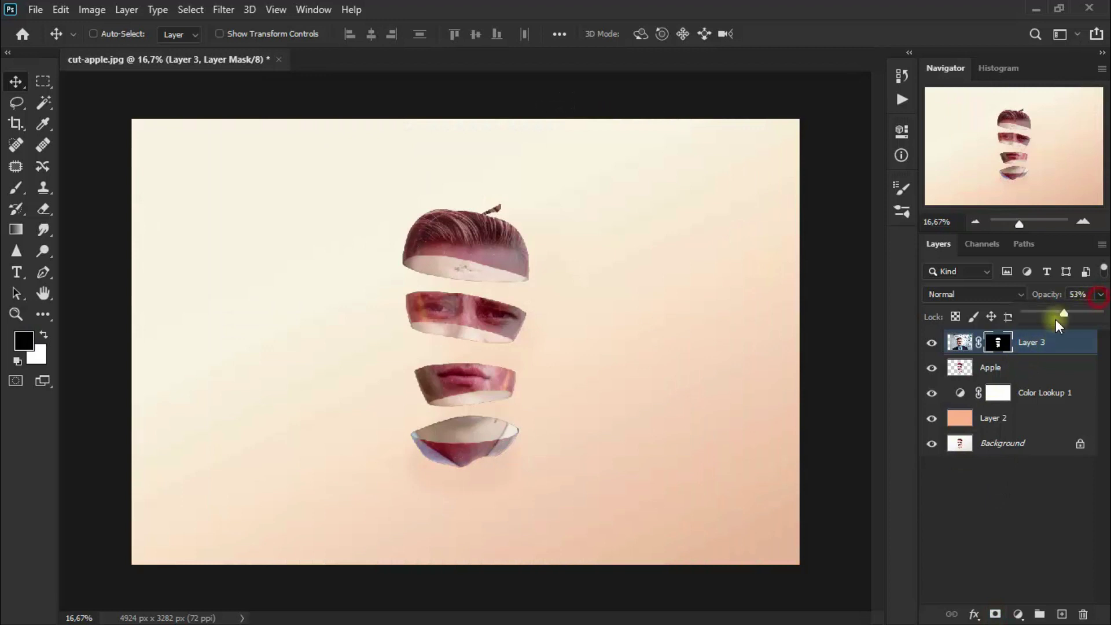
left_click(993, 343)
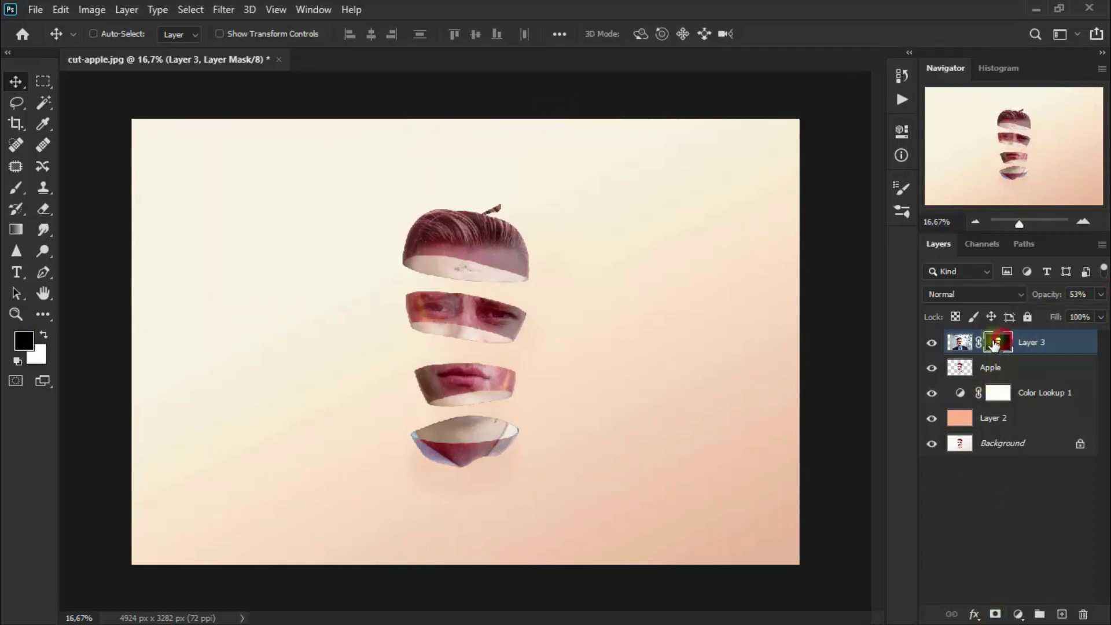
left_click(46, 211)
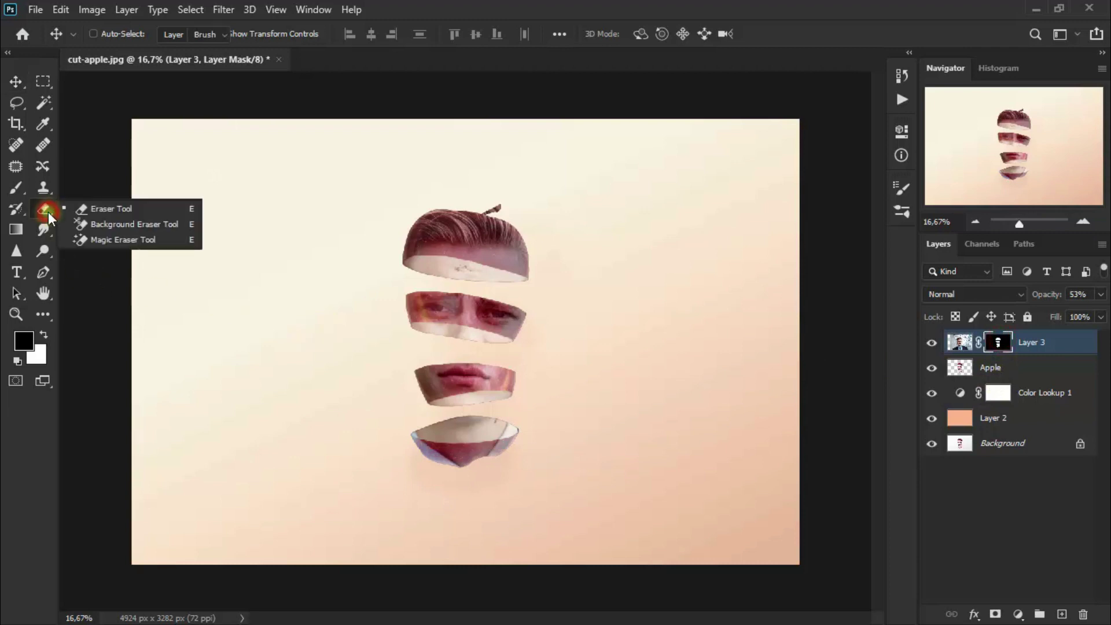
left_click(152, 210)
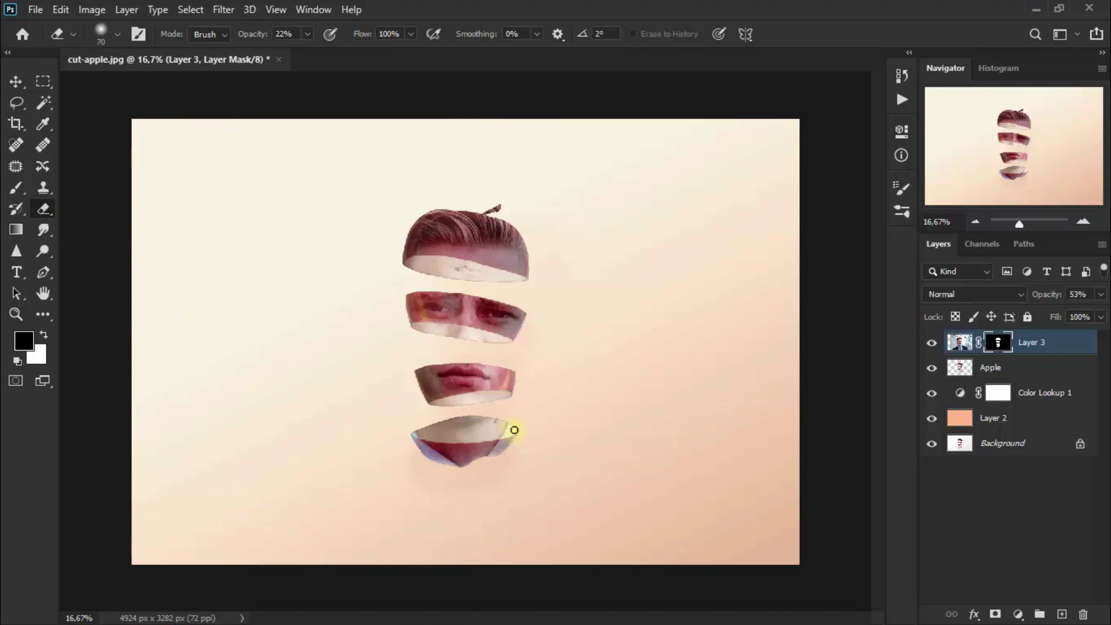
left_click_drag(510, 430, 429, 429)
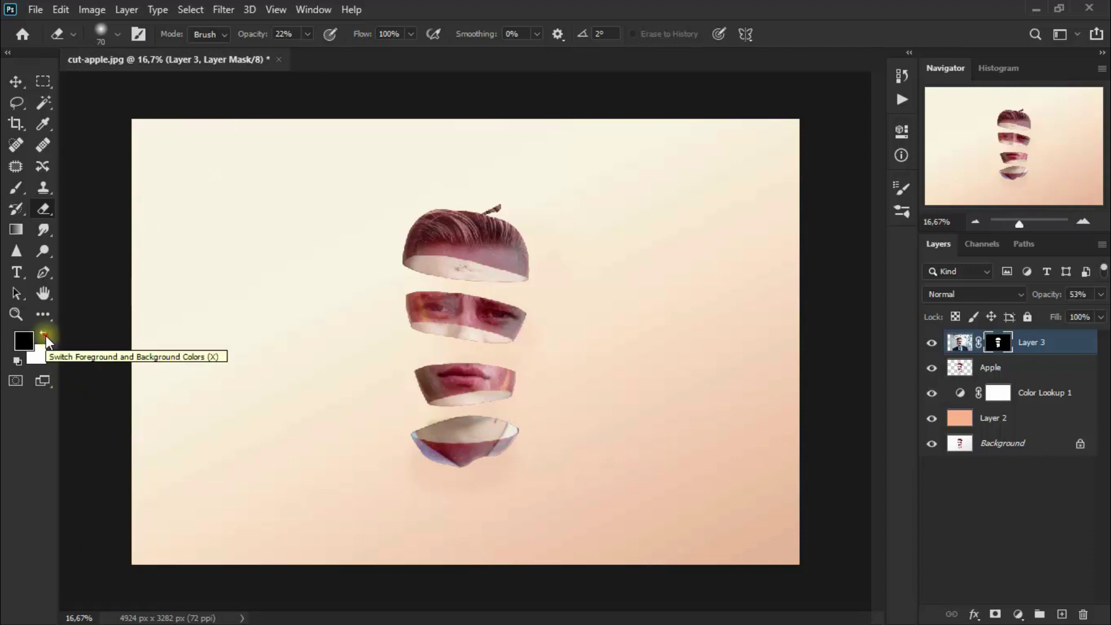
left_click(45, 336)
mouse_move(509, 435)
left_mouse_down()
mouse_move(422, 429)
mouse_move(487, 417)
left_mouse_up()
left_click_drag(490, 416, 418, 434)
left_click_drag(417, 434, 486, 440)
mouse_move(505, 431)
left_mouse_down()
mouse_move(525, 426)
mouse_move(509, 422)
left_mouse_up()
mouse_move(508, 420)
left_mouse_down()
mouse_move(464, 426)
mouse_move(486, 419)
left_mouse_up()
mouse_move(485, 419)
left_mouse_down()
mouse_move(452, 434)
mouse_move(481, 429)
left_mouse_up()
mouse_move(480, 428)
left_mouse_down()
mouse_move(406, 419)
mouse_move(496, 399)
mouse_move(454, 401)
left_mouse_up()
Step: Erase the portrait's mask over the lower cut faces of the two middle slices and go over the bottom slice again
mouse_move(471, 402)
left_mouse_down()
mouse_move(501, 396)
mouse_move(471, 401)
left_mouse_up()
mouse_move(488, 338)
left_mouse_down()
mouse_move(456, 334)
mouse_move(471, 338)
left_mouse_up()
mouse_move(471, 337)
left_mouse_down()
mouse_move(514, 342)
mouse_move(486, 340)
left_mouse_up()
mouse_move(488, 409)
left_mouse_down()
mouse_move(446, 410)
mouse_move(437, 429)
left_mouse_up()
left_click(447, 428)
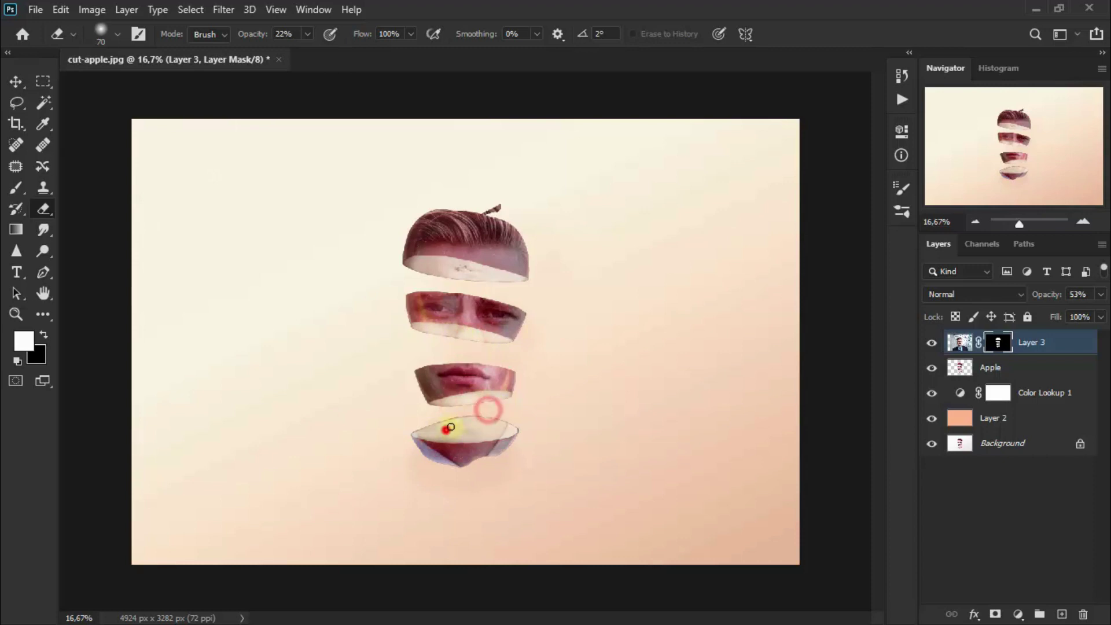
Step: Erase the portrait's mask over the cut face of the top apple slice and around the stem
left_click_drag(491, 283, 457, 271)
left_click_drag(445, 270, 411, 264)
left_click_drag(454, 270, 406, 263)
mouse_move(498, 278)
left_mouse_down()
mouse_move(419, 270)
mouse_move(457, 275)
left_mouse_up()
left_click(502, 207)
left_click_drag(503, 207, 504, 206)
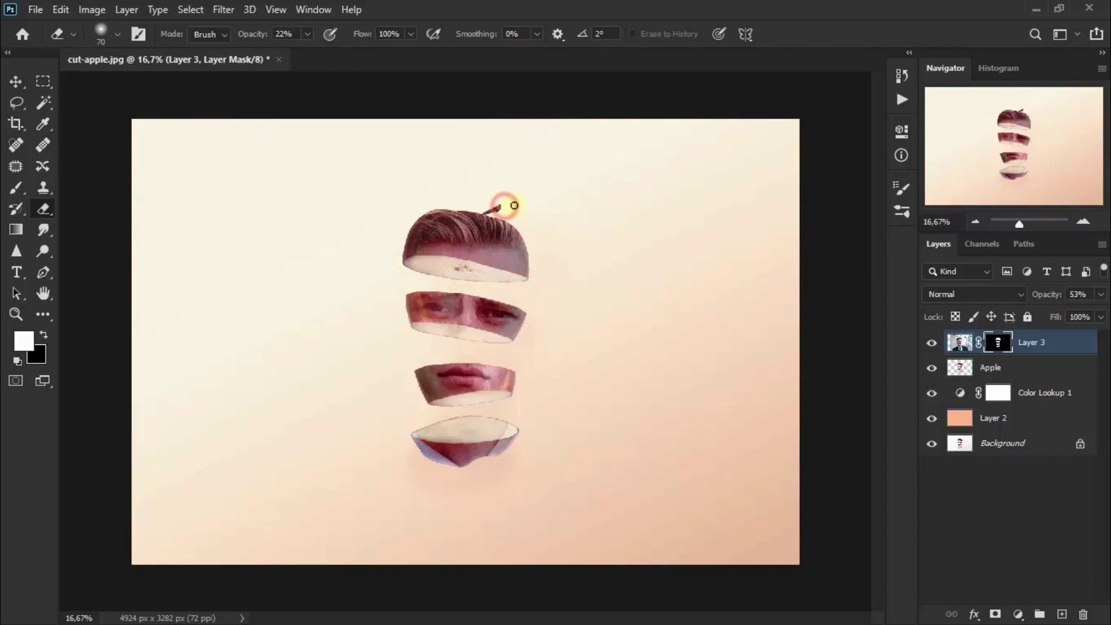
Step: Touch up the portrait's mask across all the slices' cut faces to reveal more of the apple flesh
left_click_drag(430, 262, 510, 271)
left_click_drag(488, 391, 439, 409)
left_click(486, 426)
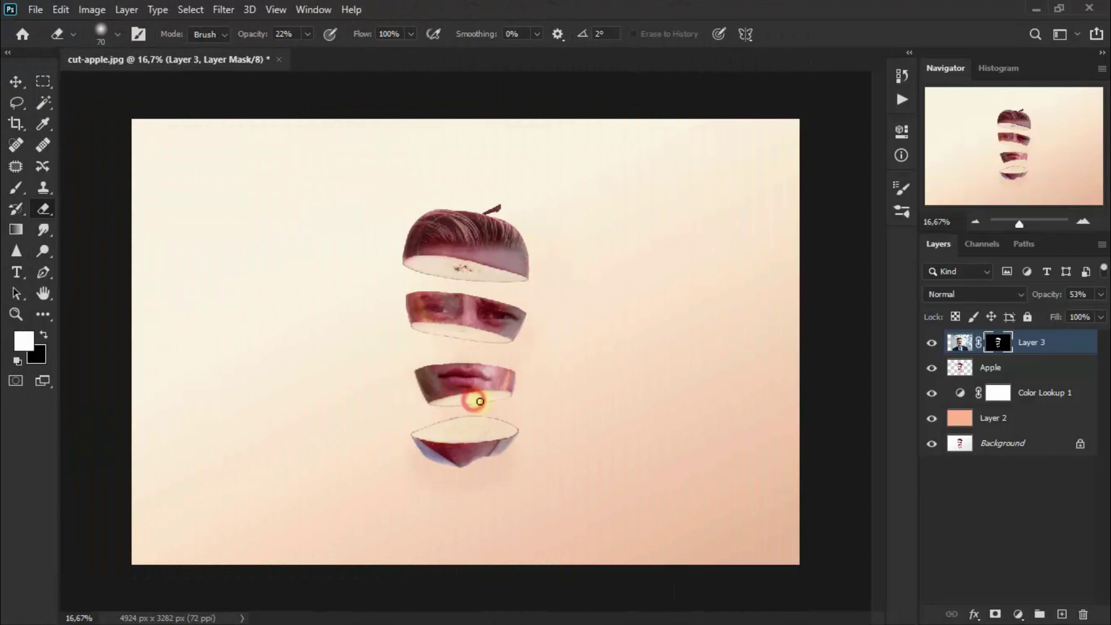
left_click_drag(470, 335, 487, 339)
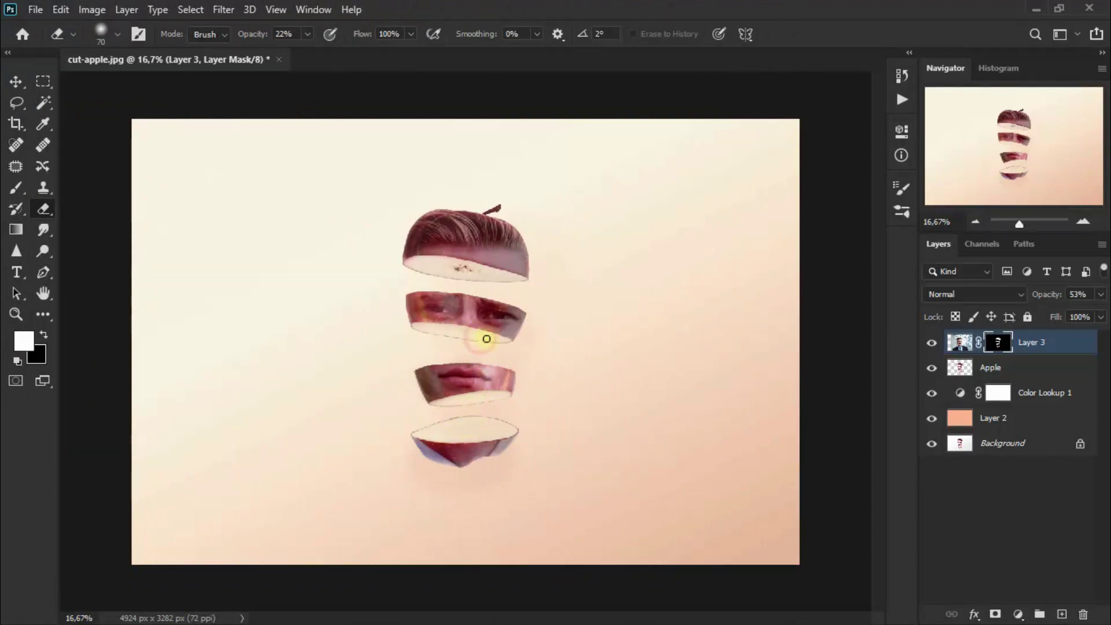
left_click_drag(464, 278, 426, 271)
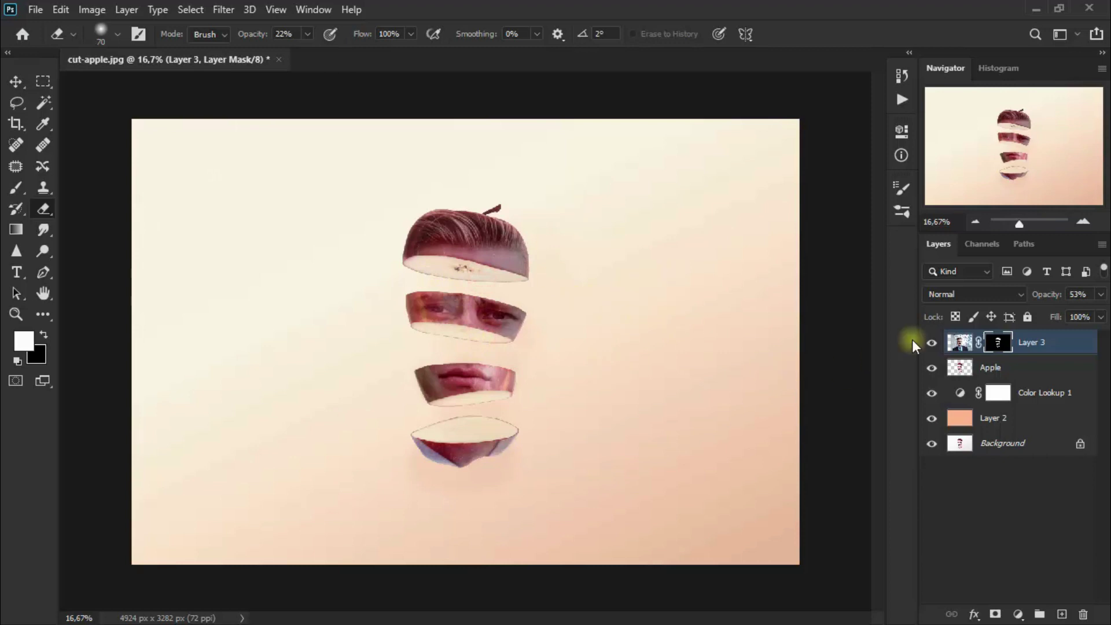
Step: Raise Layer 3's opacity to 100% and compare the image with and without the portrait
left_click(1100, 297)
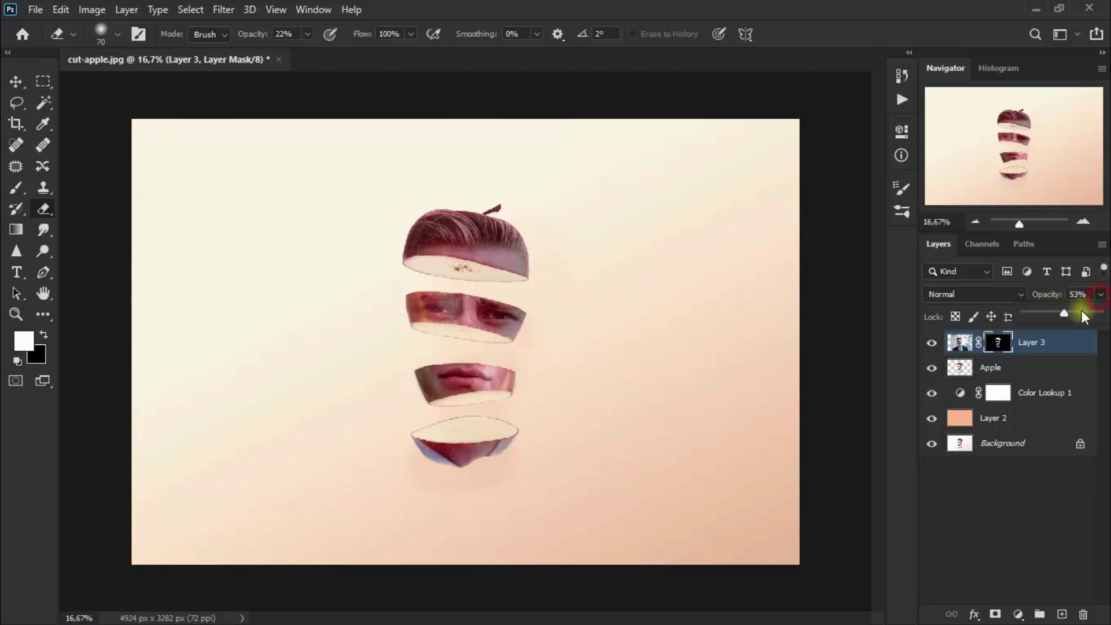
left_click_drag(1095, 320, 1100, 316)
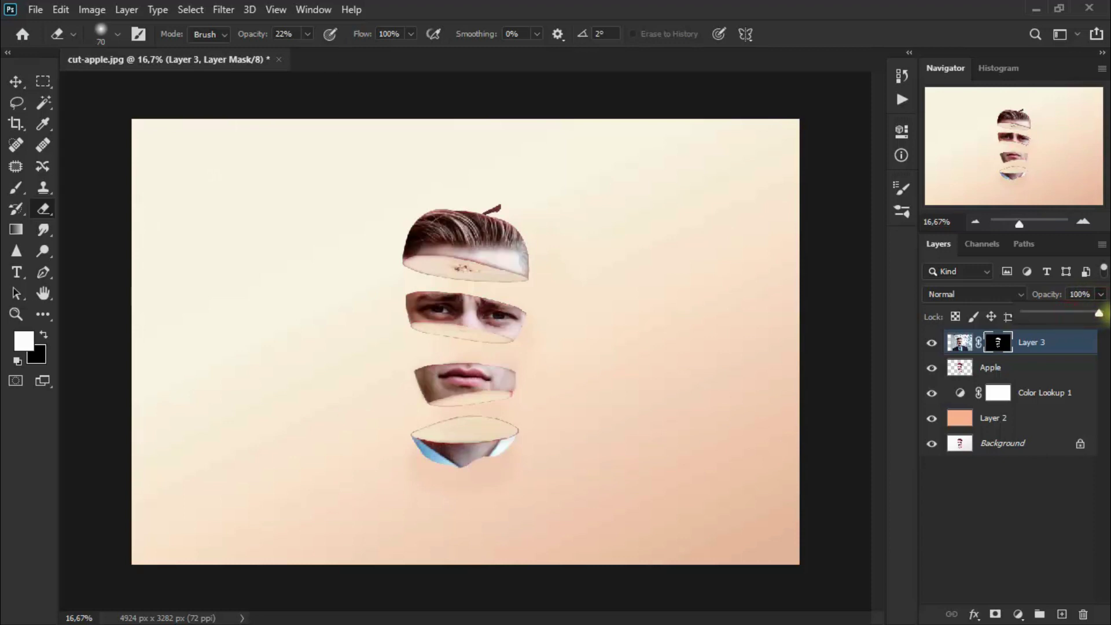
left_click(931, 343)
left_click(932, 343)
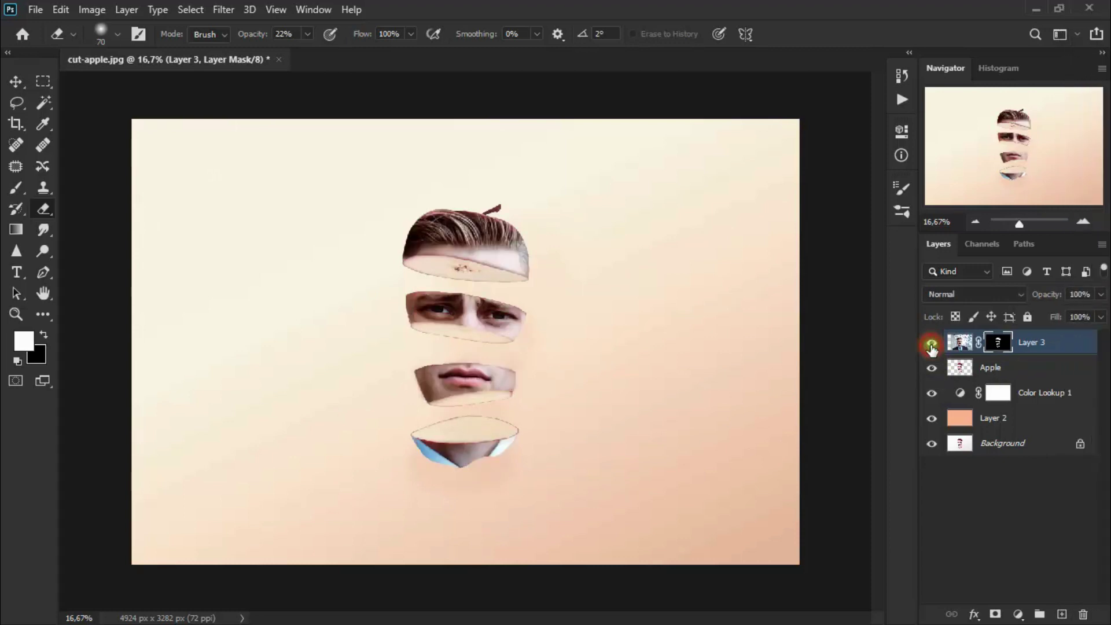
Step: Add a Channel Mixer adjustment layer clipped to Layer 3 and apply the Black & White with Blue Filter (RGB) preset
left_click(16, 81)
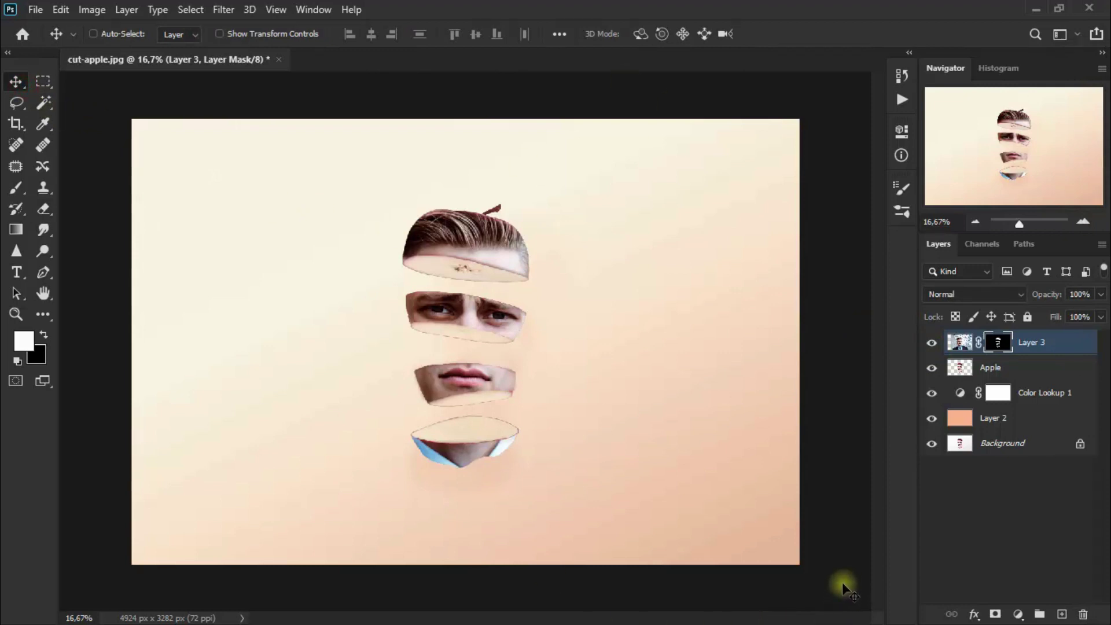
left_click(1017, 614)
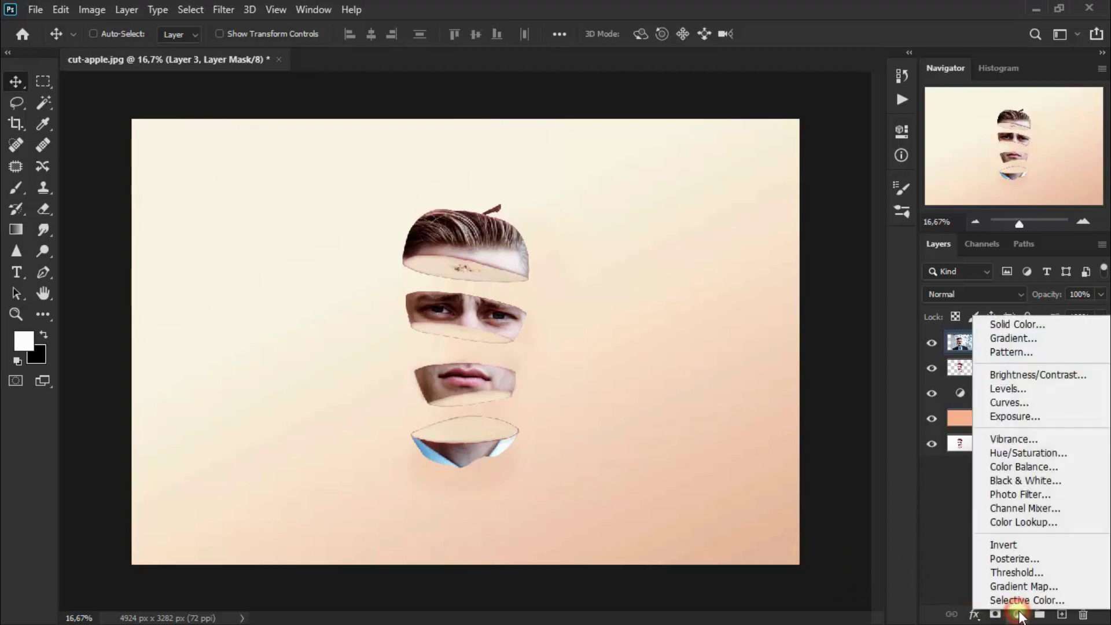
left_click(1048, 507)
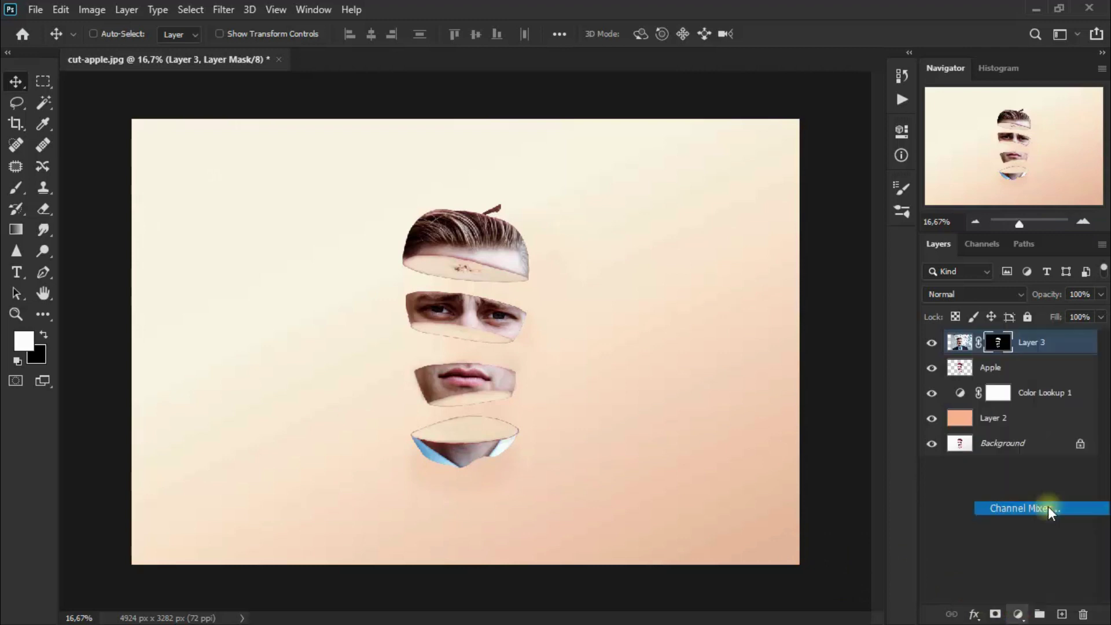
left_click(764, 424)
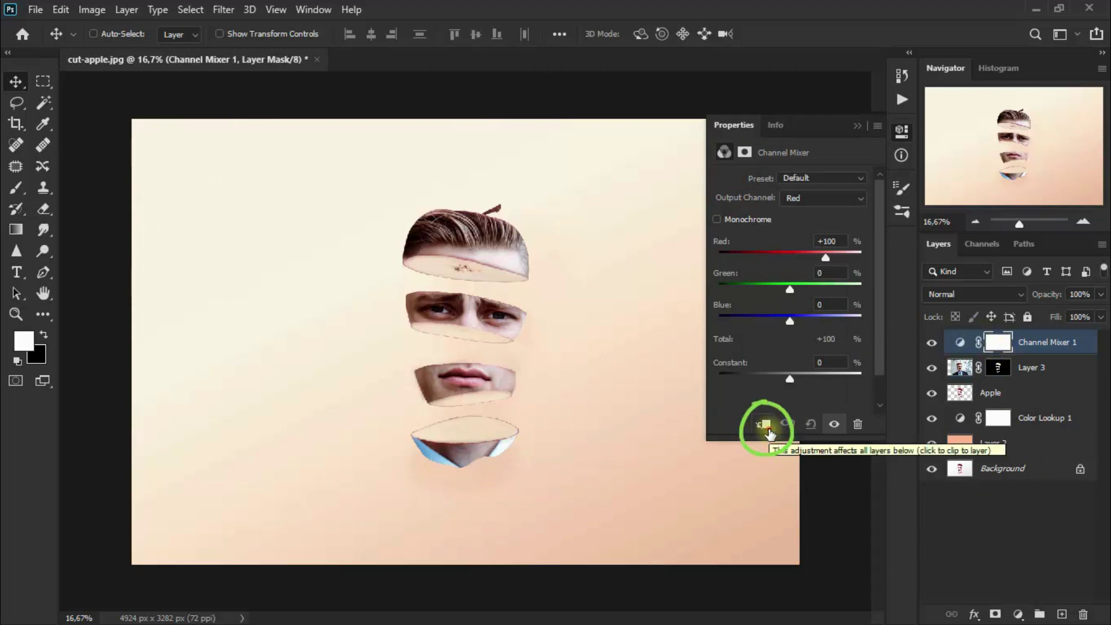
left_click(768, 431)
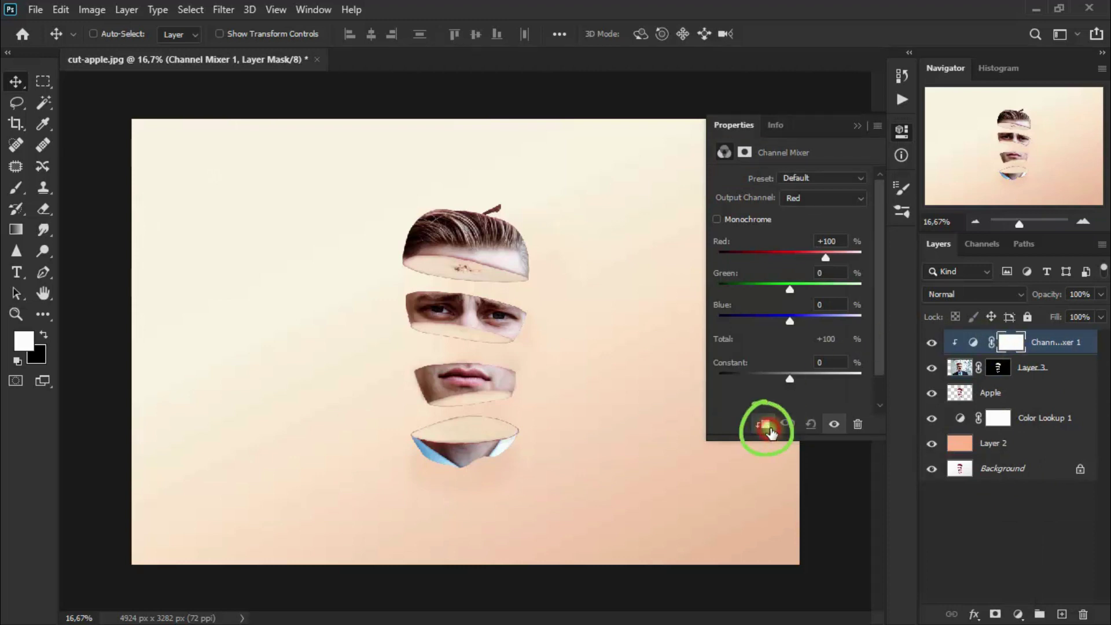
left_click(817, 179)
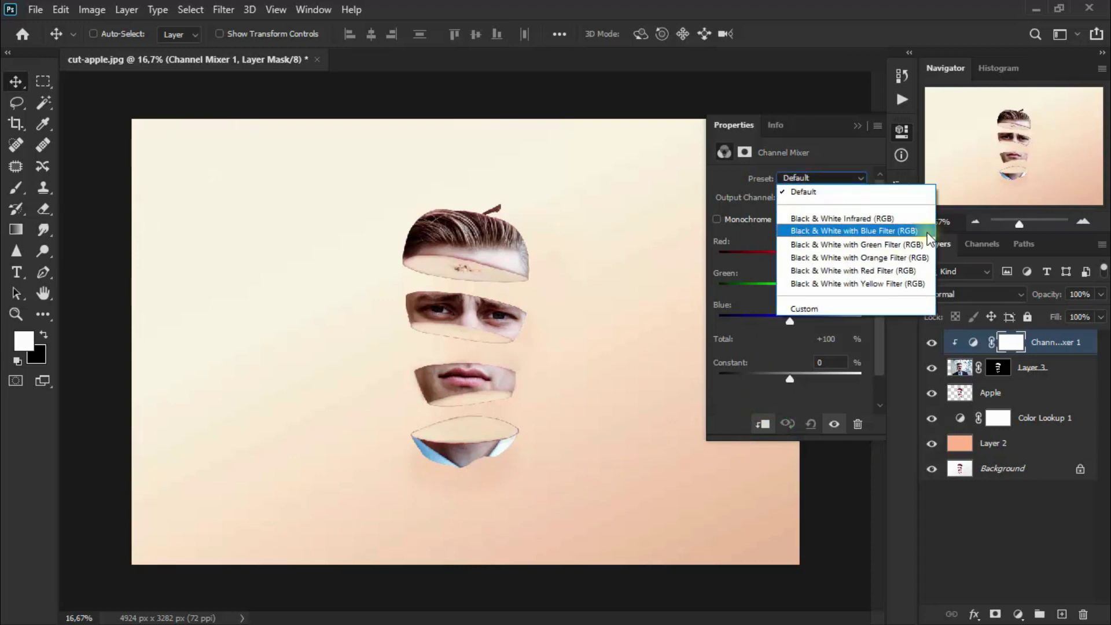
left_click(902, 230)
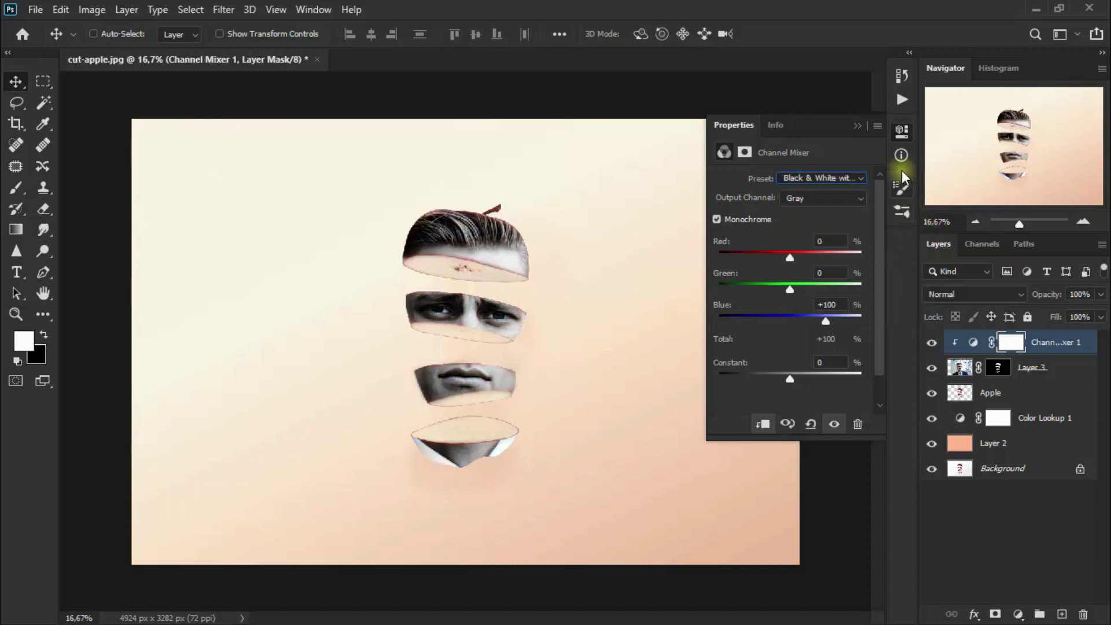
left_click(853, 126)
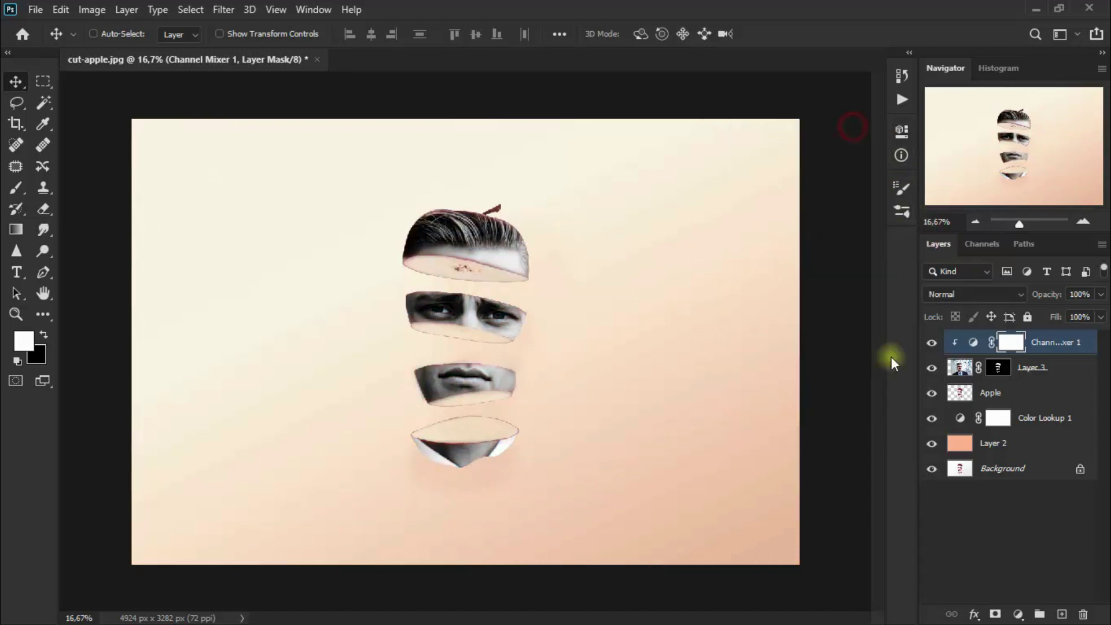
Step: Set the Channel Mixer layer to Color Dodge at 58% opacity and compare the image with and without it
left_click(938, 297)
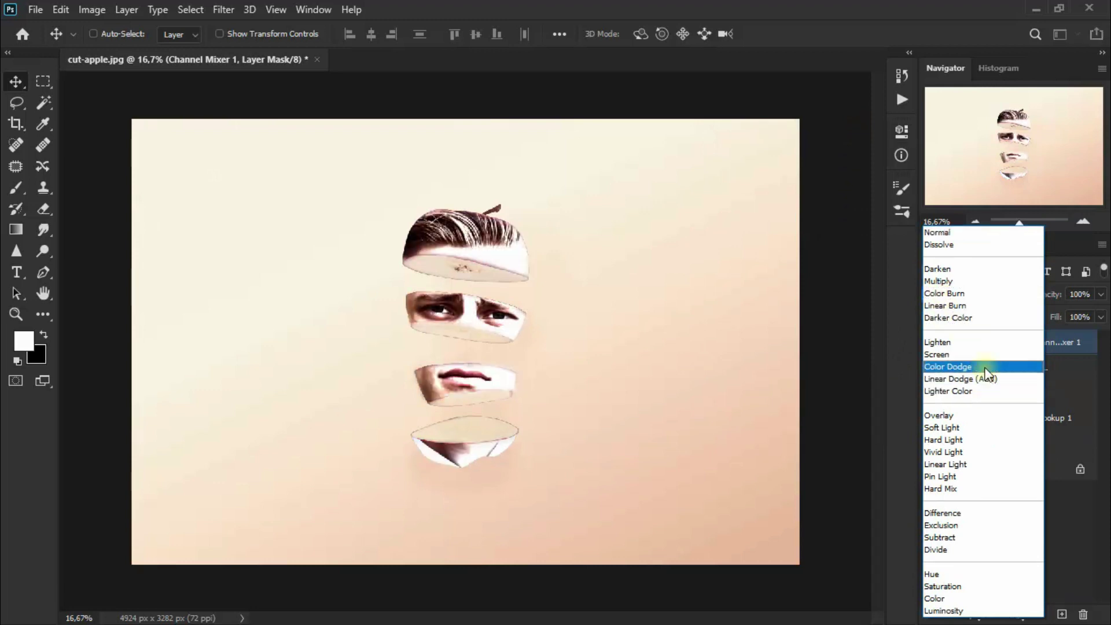
left_click(928, 367)
left_click(1100, 294)
left_click_drag(1099, 314, 1056, 290)
left_click(1079, 294)
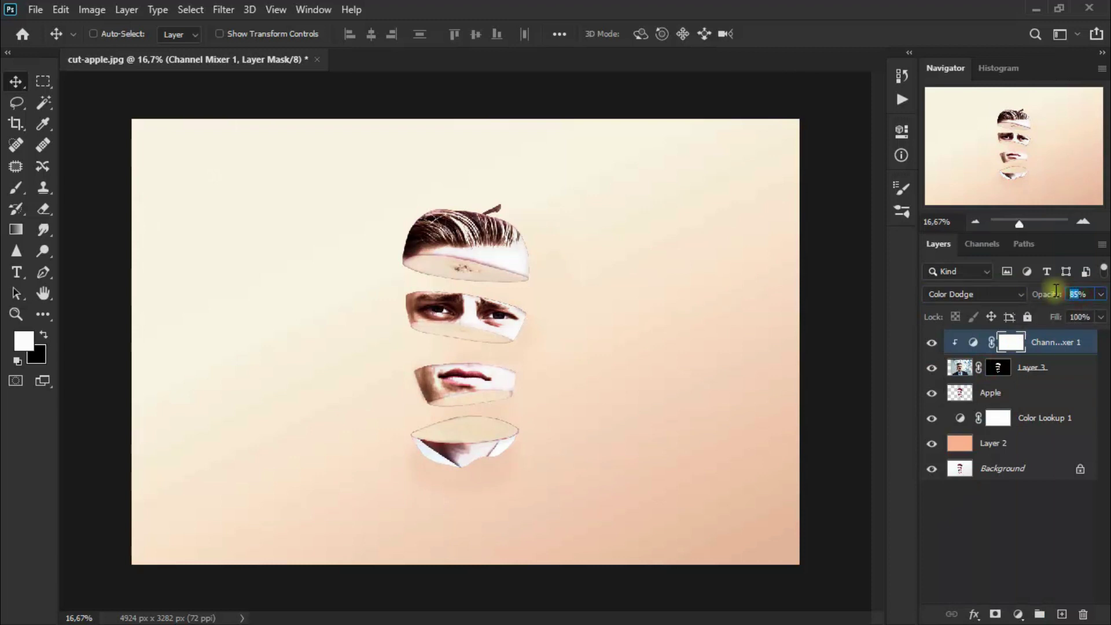
type("58")
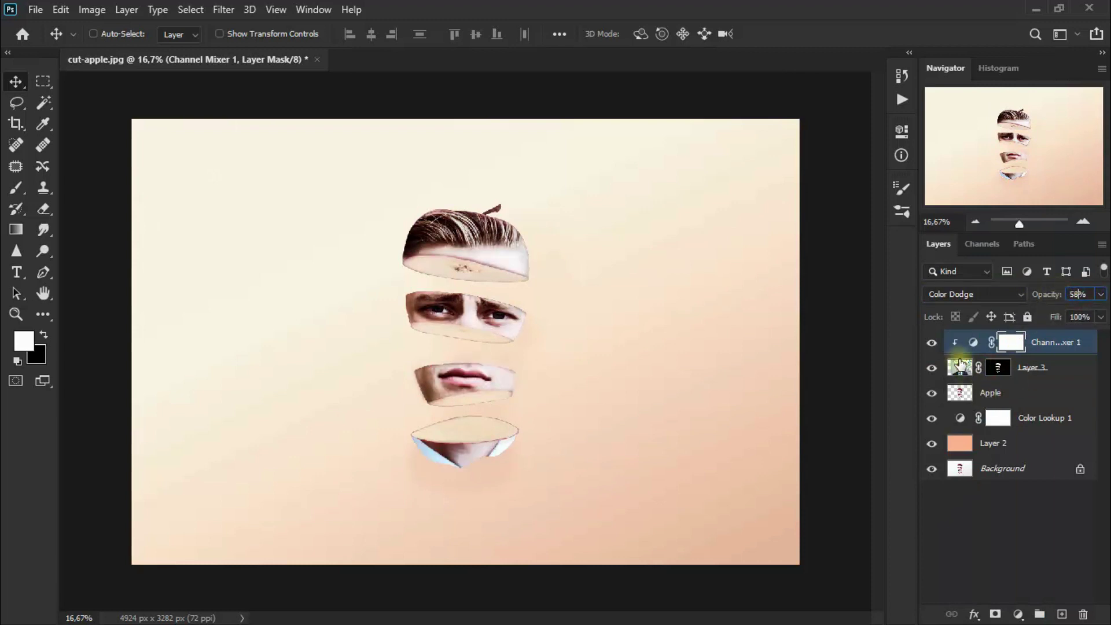
left_click(931, 347)
left_click(932, 346)
left_click(931, 347)
left_click(932, 346)
left_click(932, 346)
left_click(932, 347)
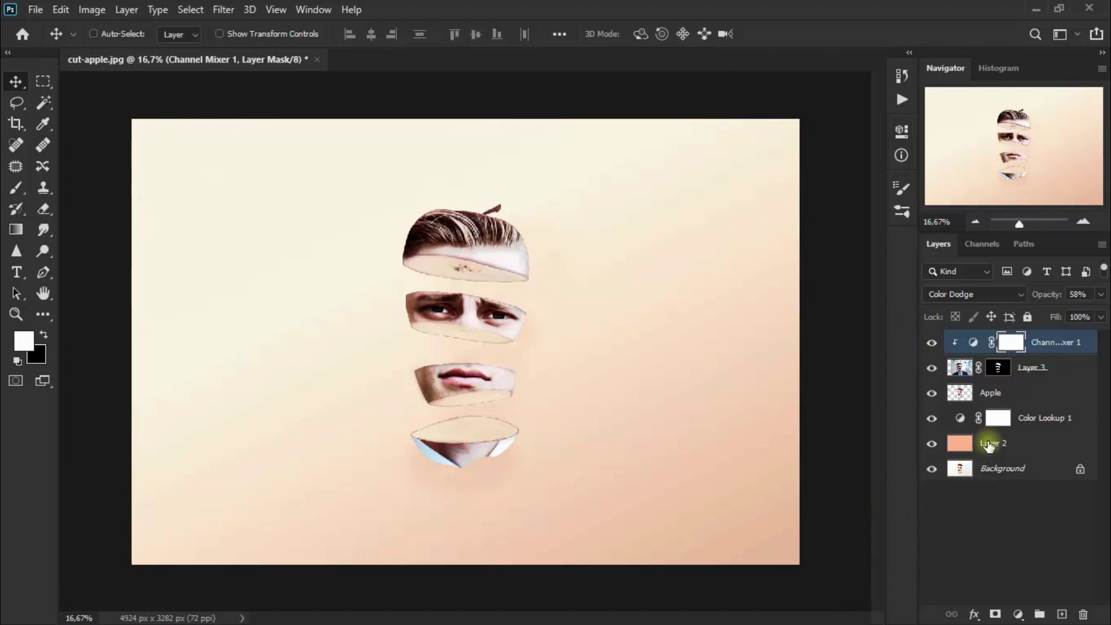
Step: Add a Color Balance adjustment clipped to the Apple layer with midtones at Cyan/Red -100, Magenta/Green +2 and Yellow/Blue +100
left_click(1045, 401)
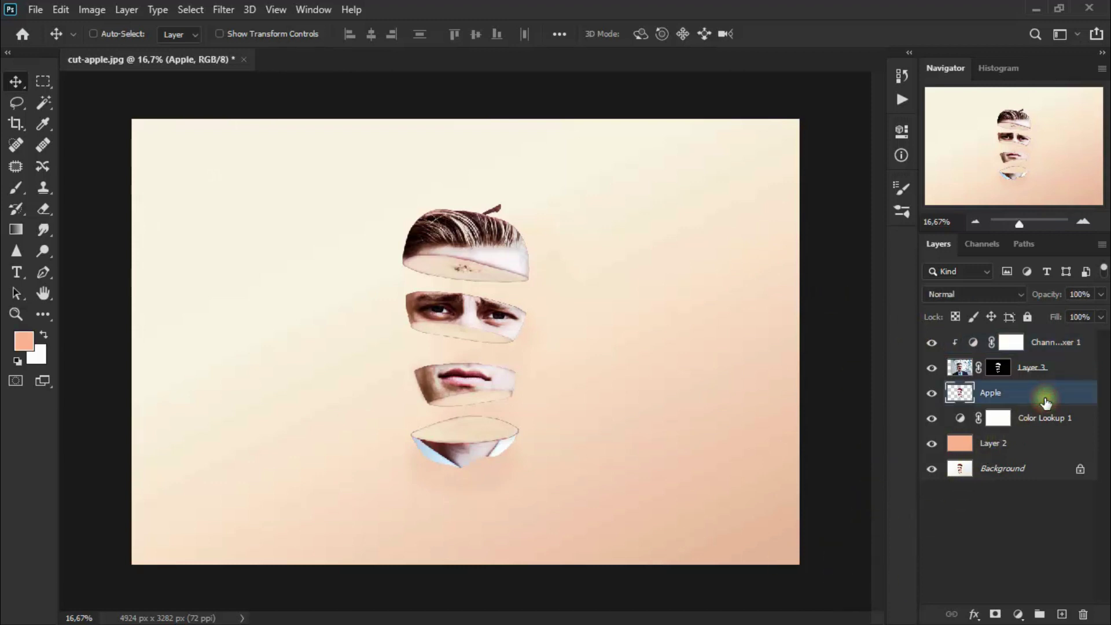
left_click(1019, 615)
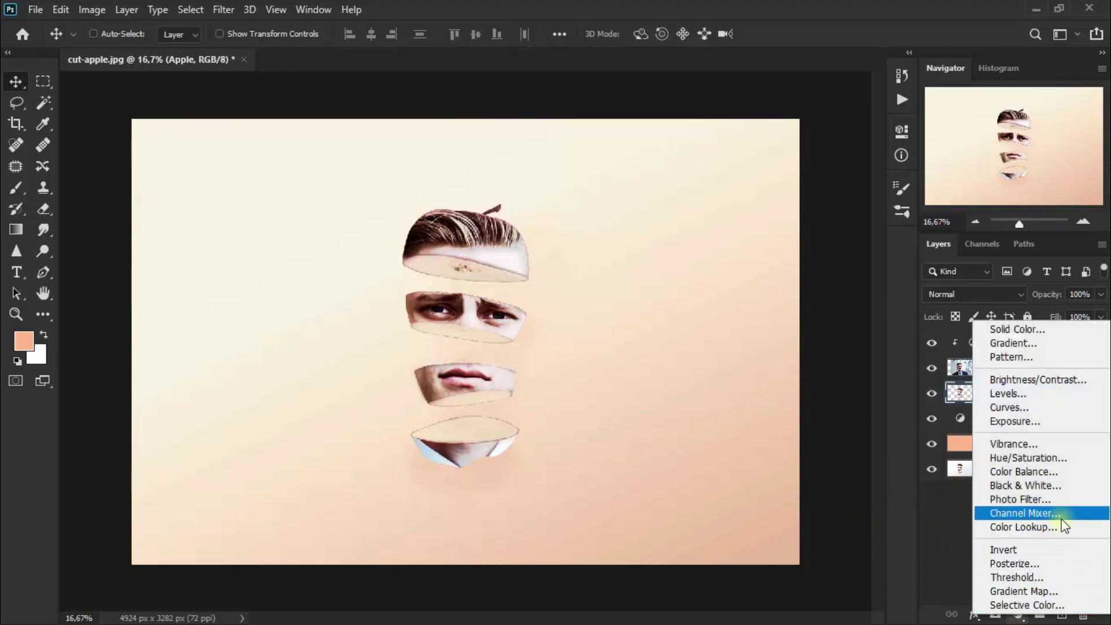
left_click(1070, 471)
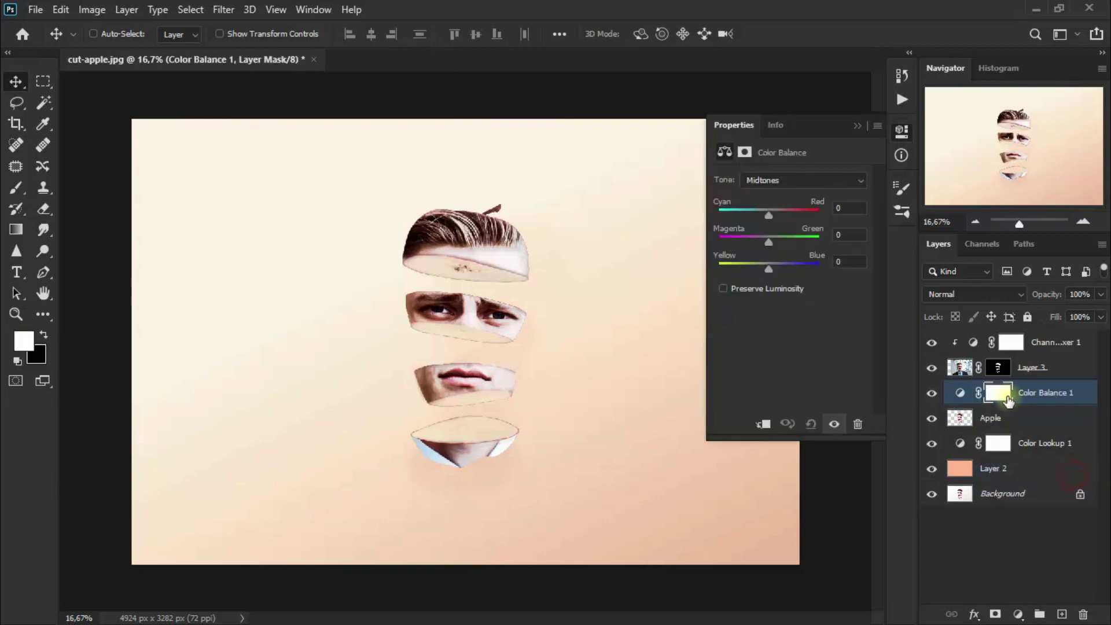
left_click(764, 427)
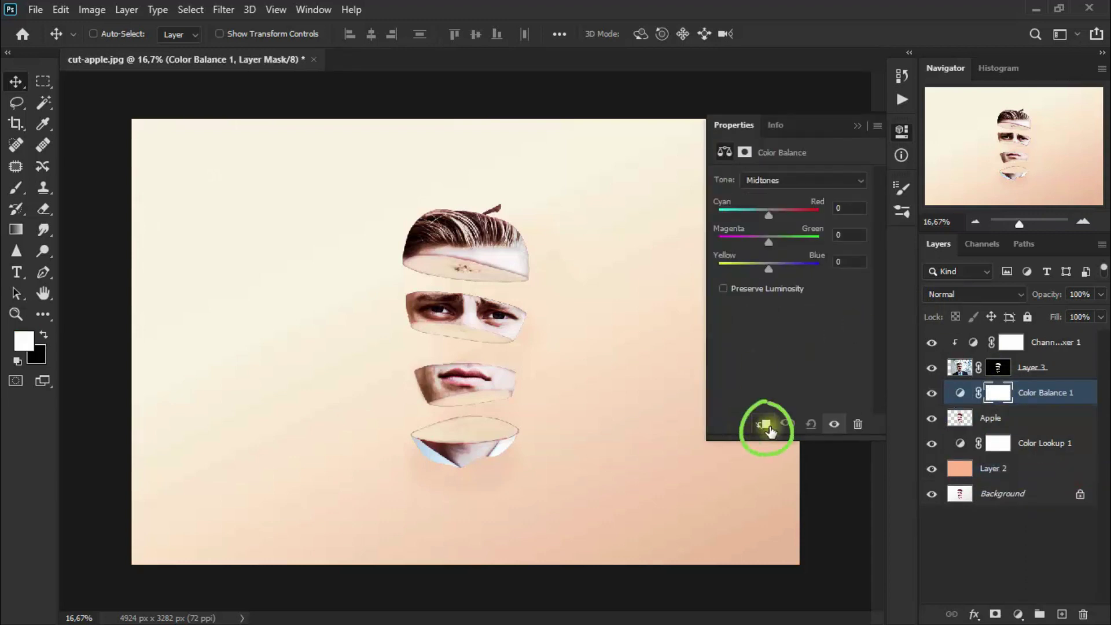
left_click(768, 427)
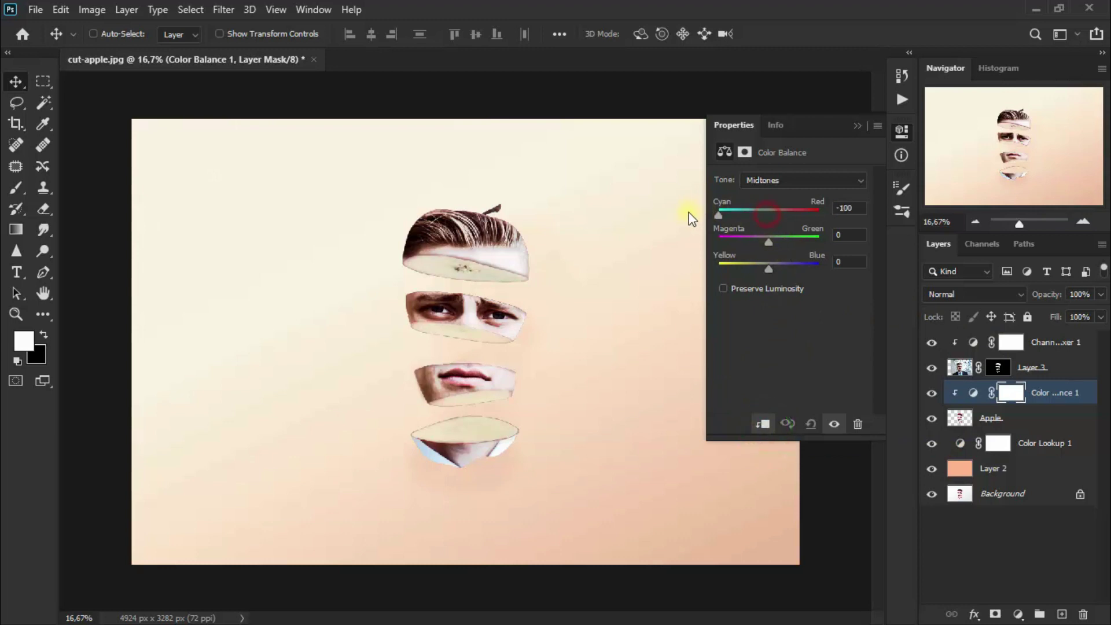
left_click_drag(780, 242, 822, 266)
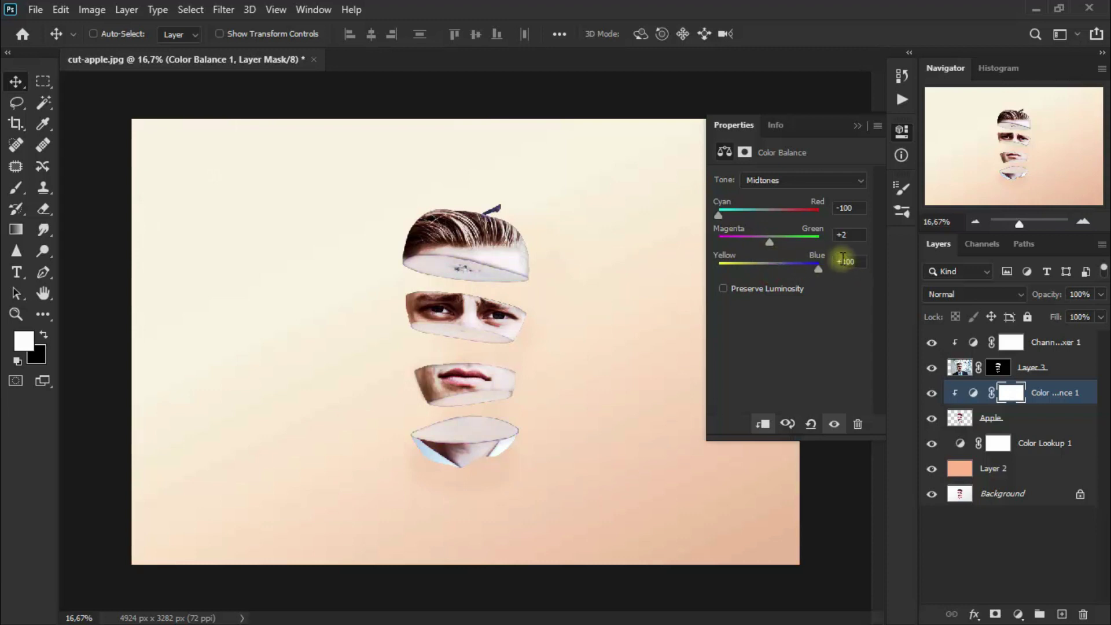
left_click(859, 125)
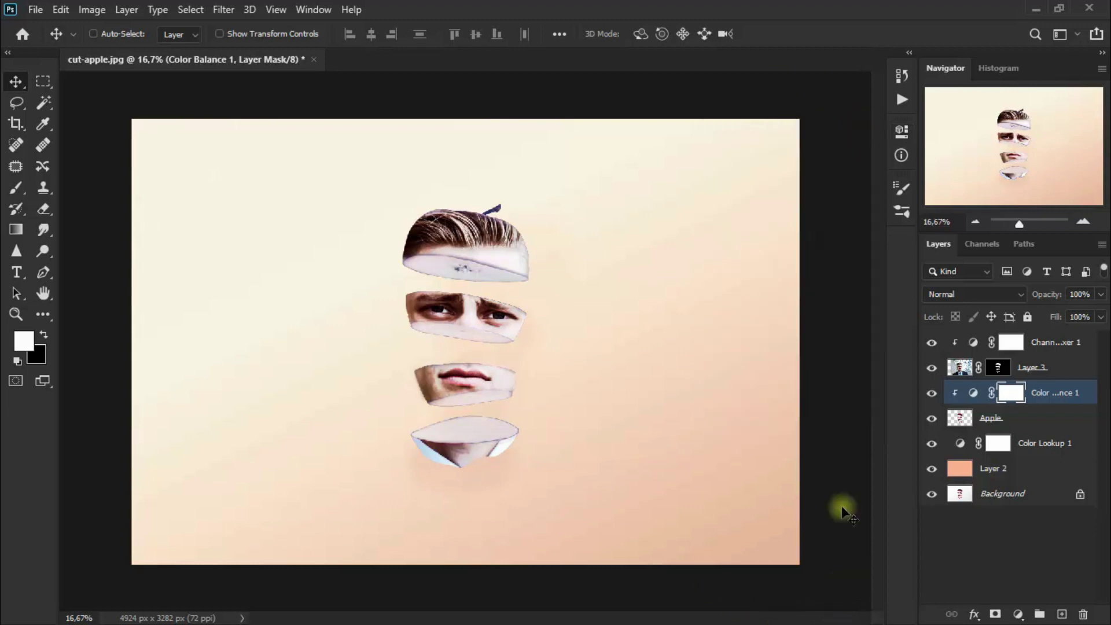
Step: Set the Color Balance layer's blending mode to Multiply and compare the image with and without the adjustment
left_click(963, 297)
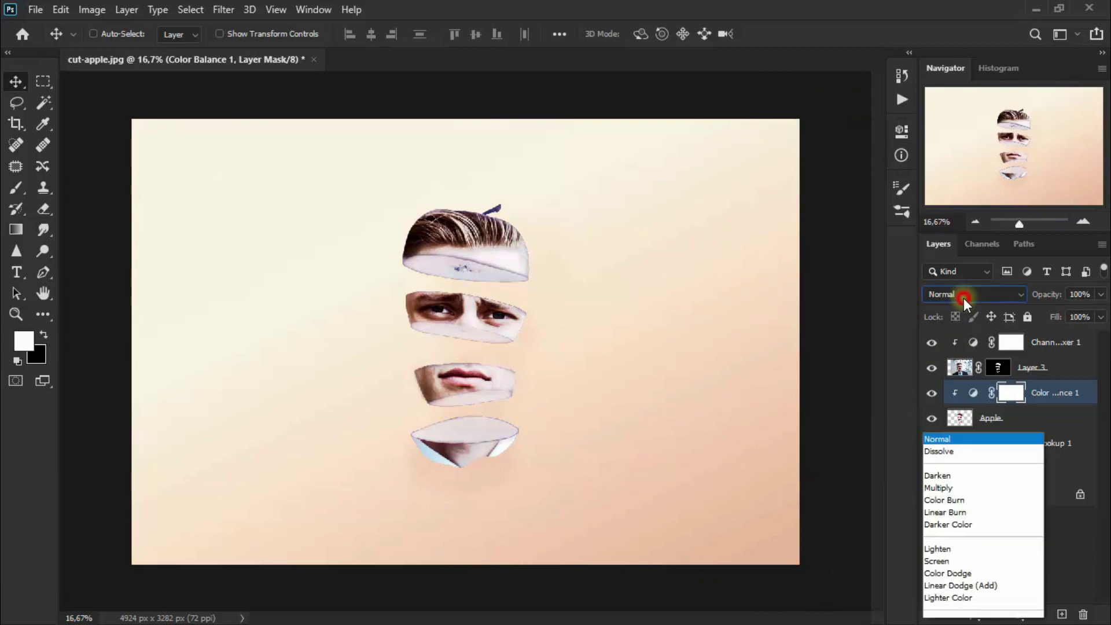
left_click(981, 282)
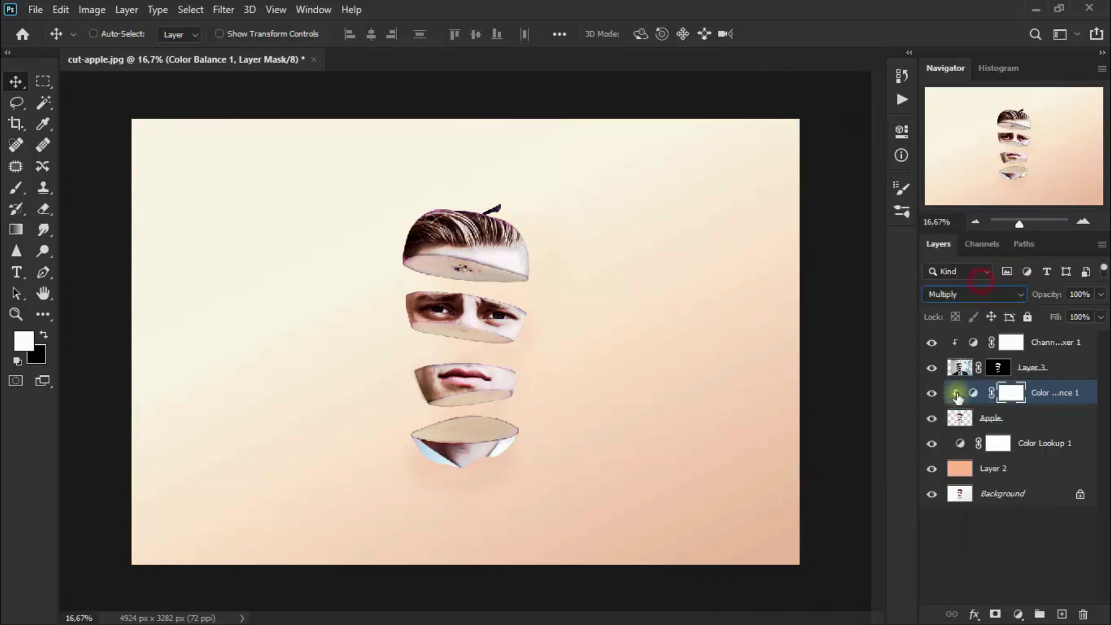
left_click(931, 392)
left_click(931, 392)
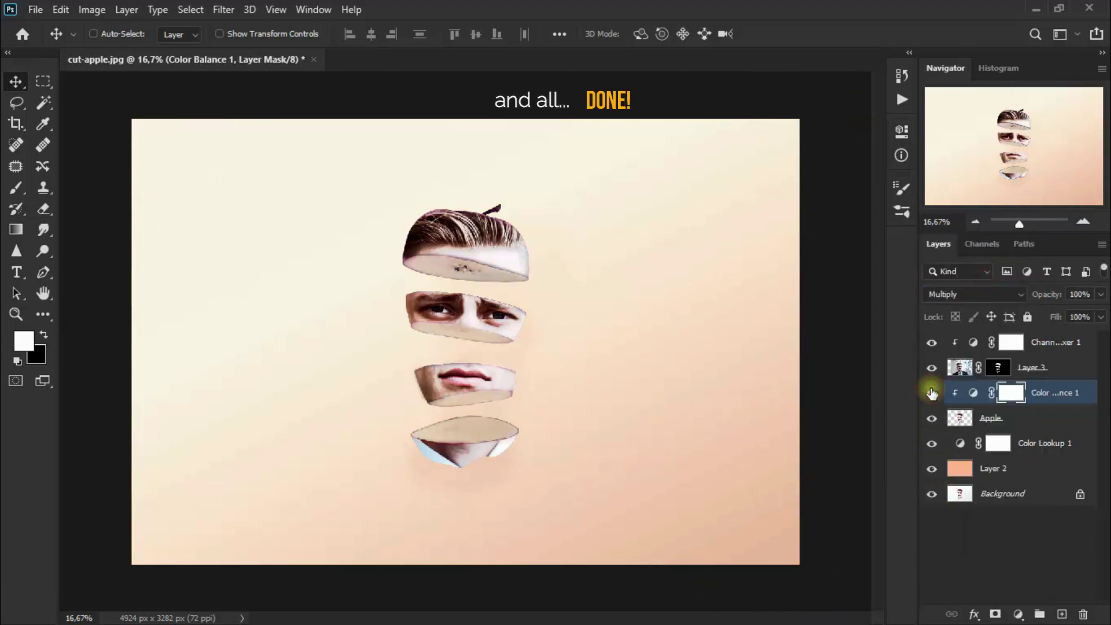